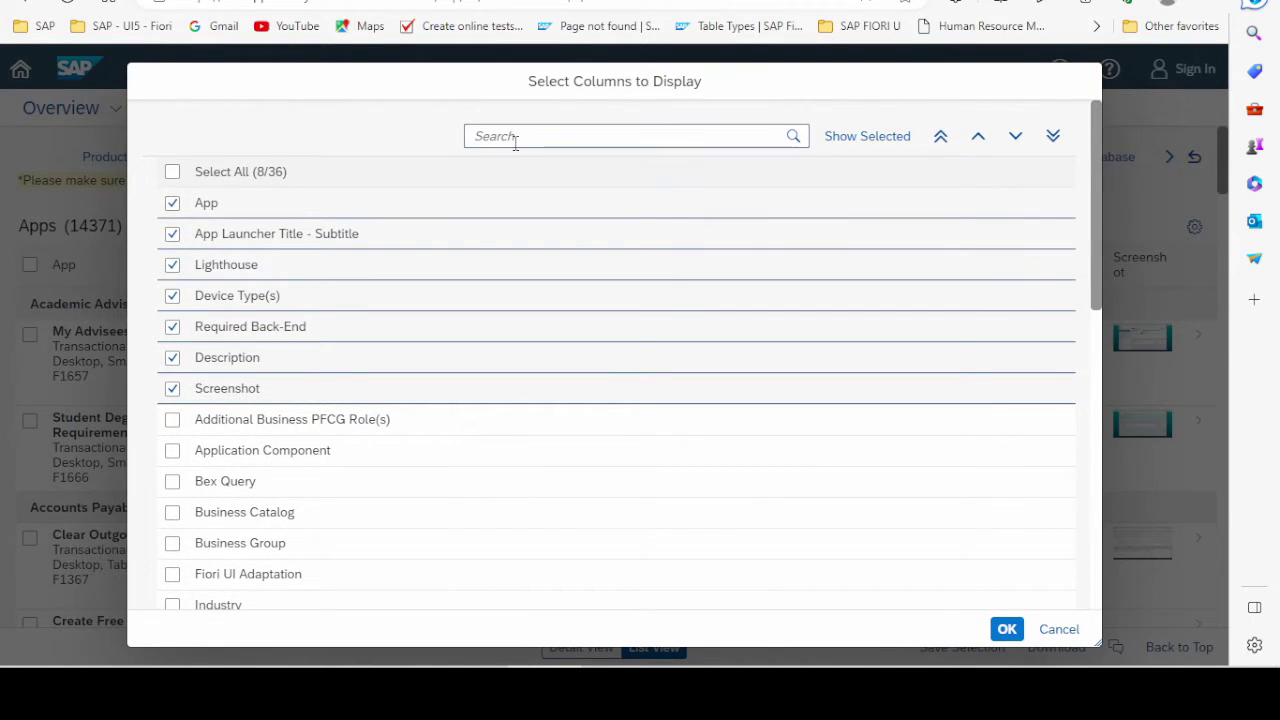
Add the OData Service(s) column to the Fiori apps list and download the list
{"action": "type", "text": "Odata"}
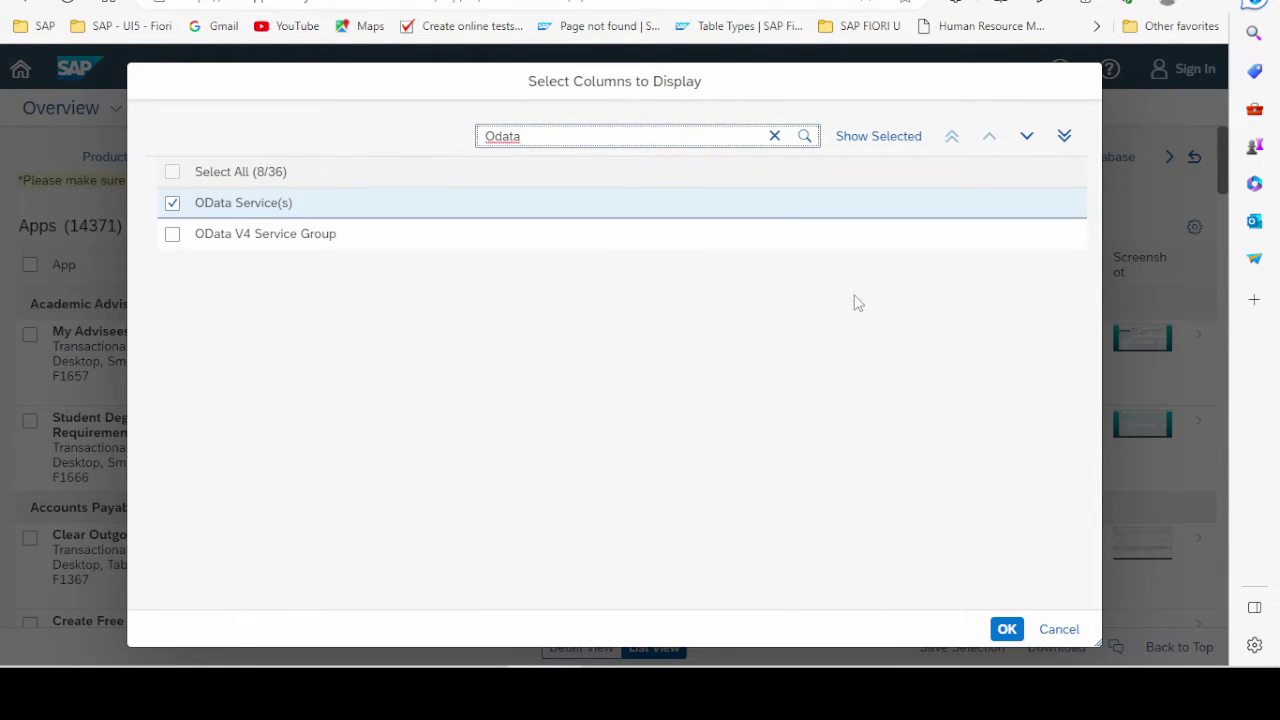
{"action": "left_click", "coordinate": [1001, 633]}
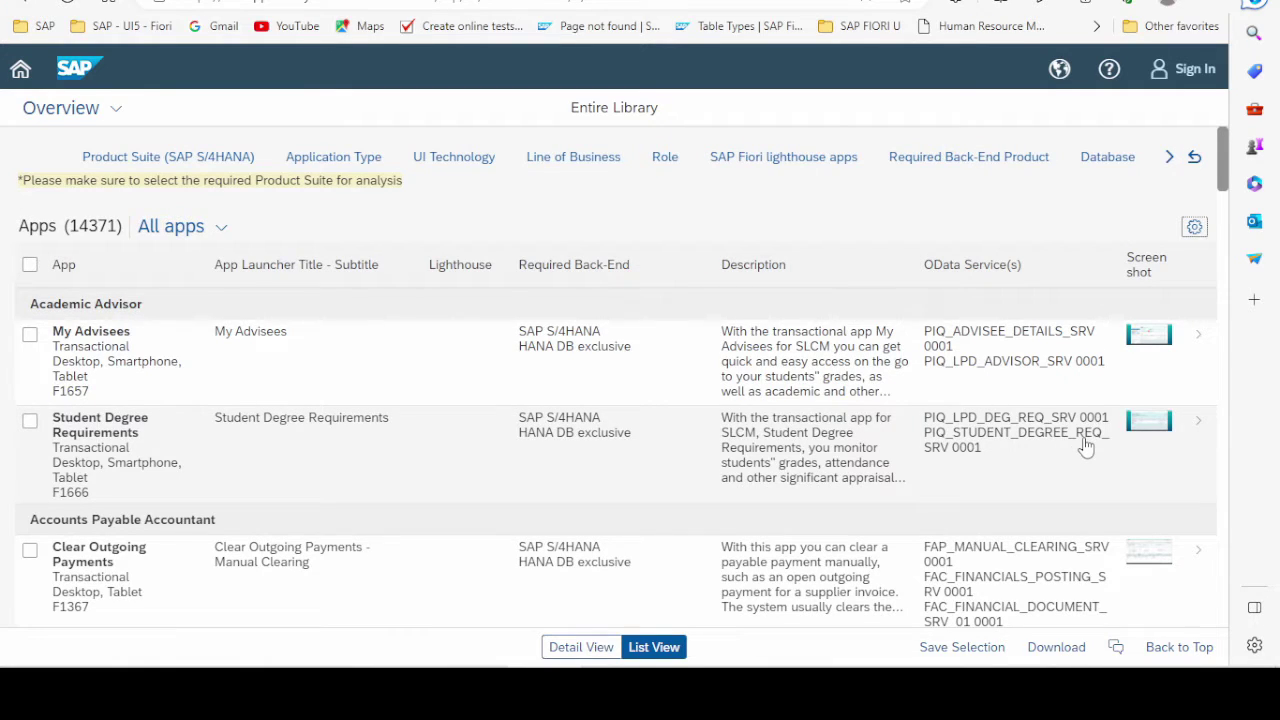
{"action": "left_click", "coordinate": [1056, 648]}
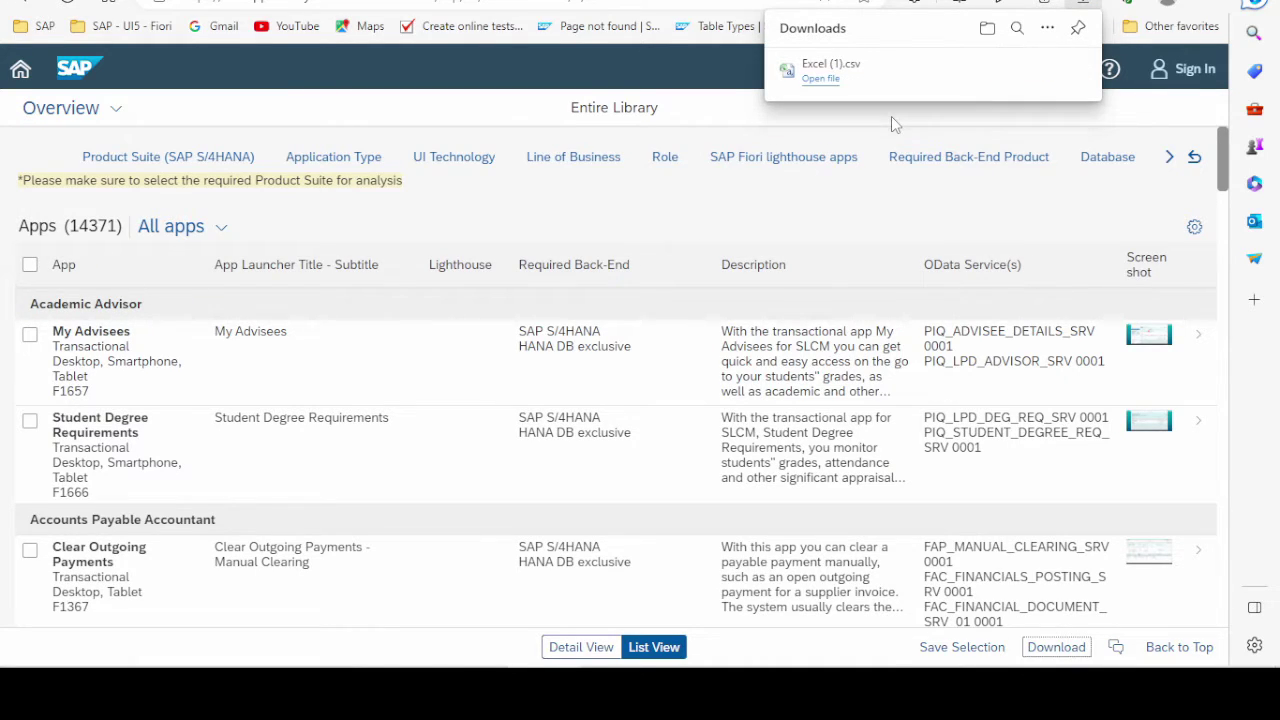
Open the downloaded Excel (1).csv and widen the AdditionalODataServices column to fit its contents
{"action": "left_click", "coordinate": [822, 80]}
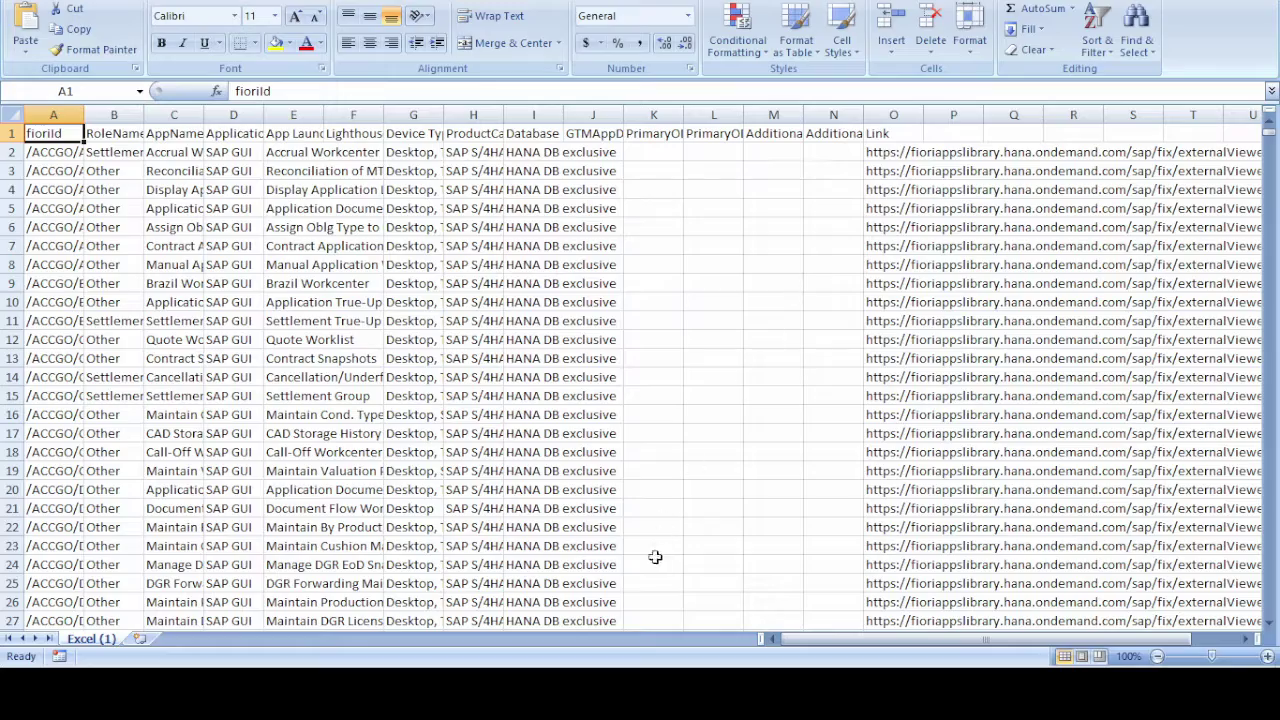
{"action": "left_click_drag", "start_coordinate": [895, 640], "coordinate": [873, 656]}
{"action": "left_click_drag", "start_coordinate": [805, 107], "coordinate": [745, 110]}
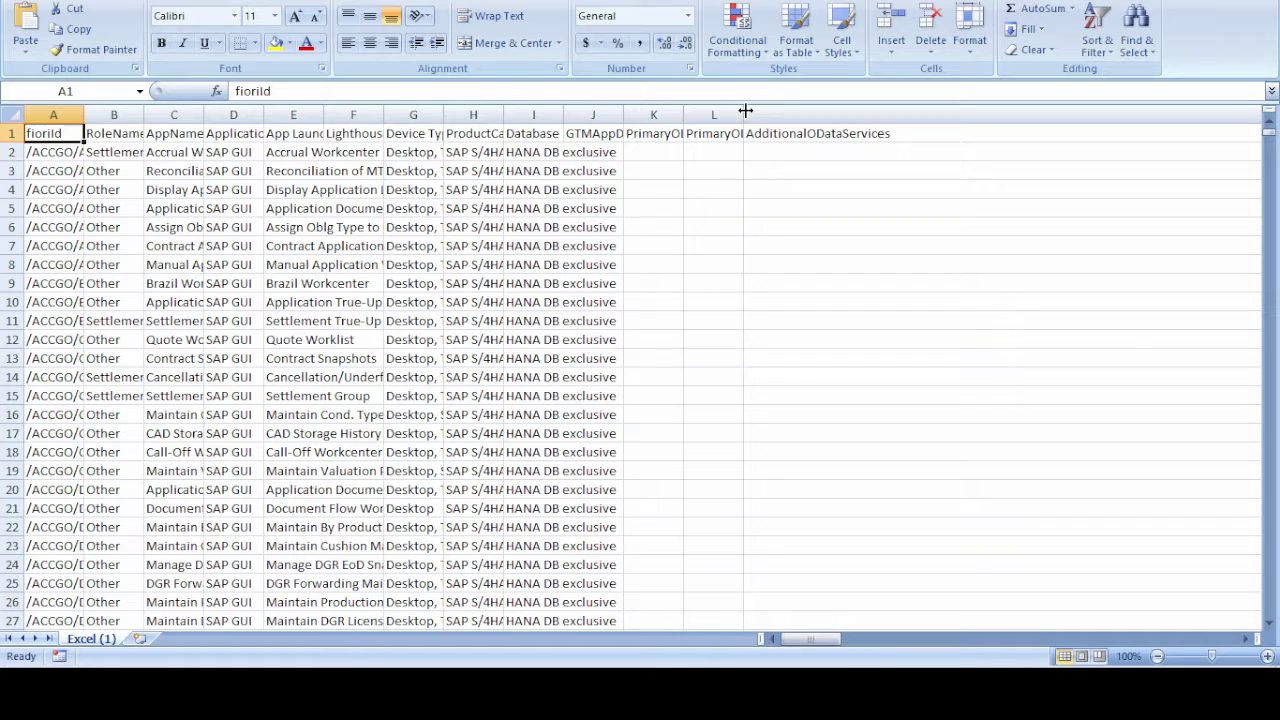
{"action": "left_click", "coordinate": [815, 140]}
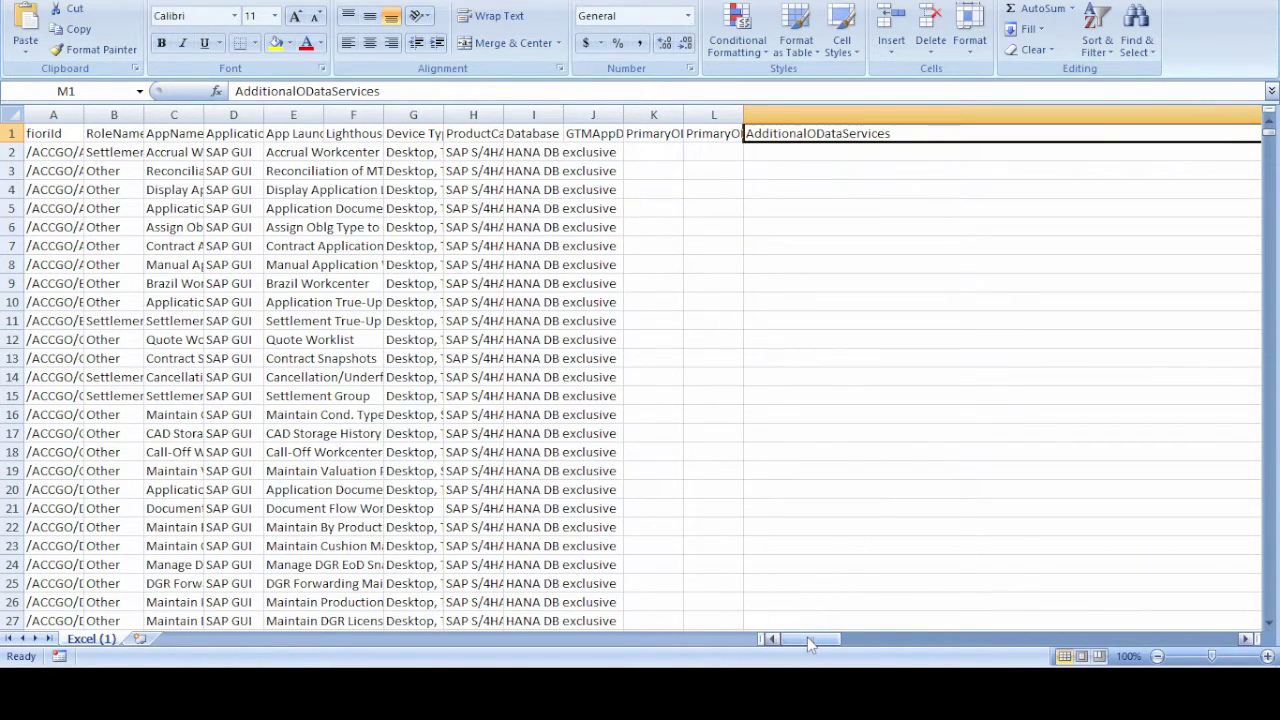
{"action": "mouse_move", "coordinate": [807, 637]}
{"action": "left_mouse_down"}
{"action": "mouse_move", "coordinate": [845, 643]}
{"action": "mouse_move", "coordinate": [815, 648]}
{"action": "left_mouse_up"}
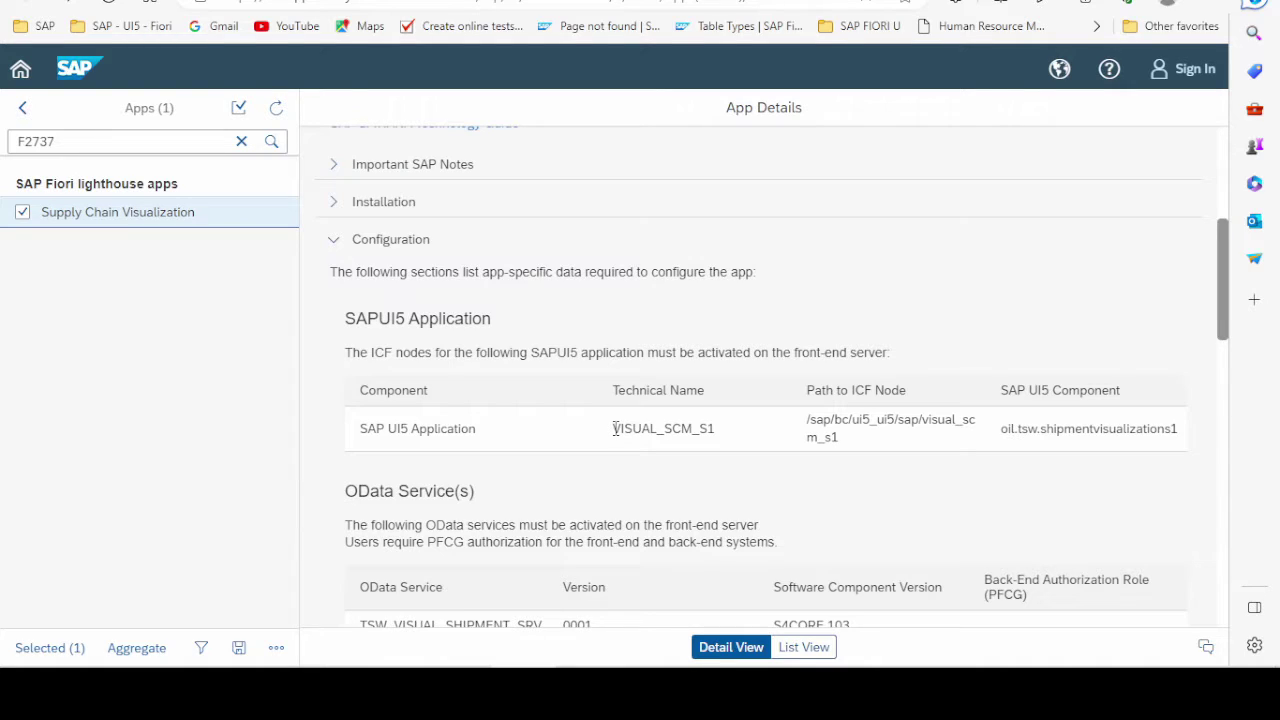
Copy the technical name VISUAL_SCM_S1 from the app's configuration details and display that BSP Application in SAP Object Navigator
{"action": "left_click_drag", "start_coordinate": [613, 428], "coordinate": [722, 436]}
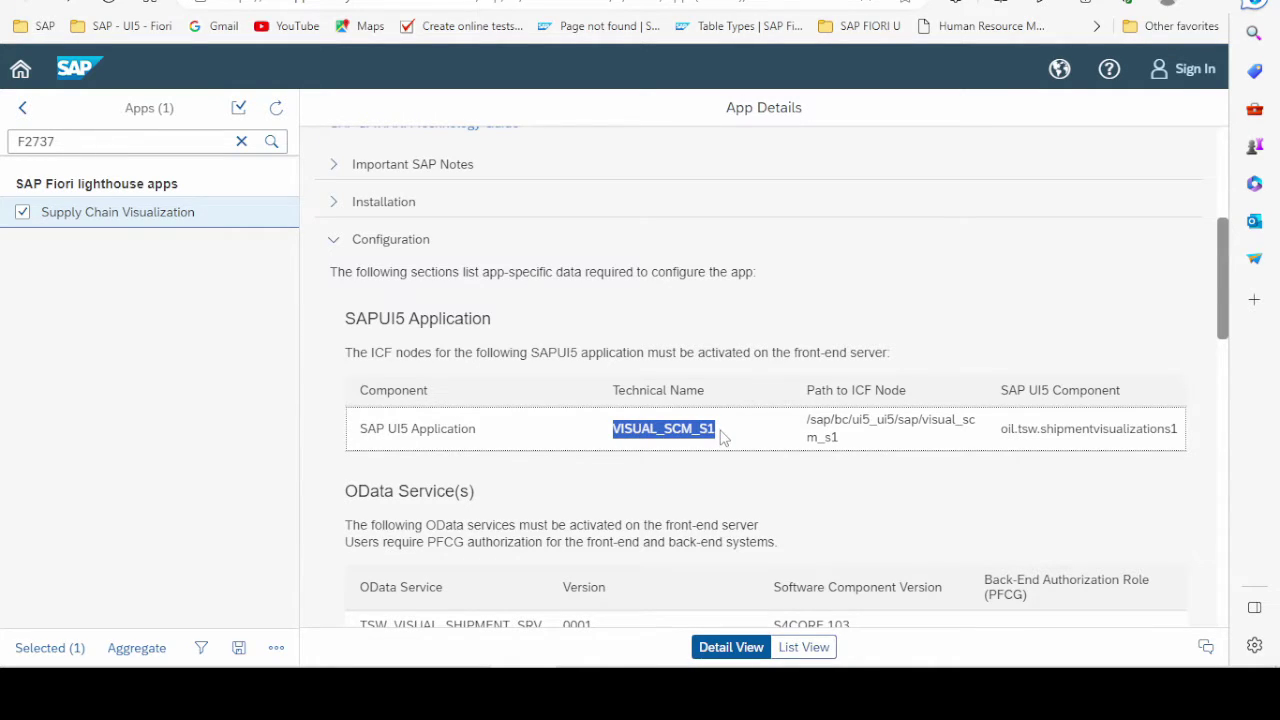
{"action": "key", "text": "ctrl+c"}
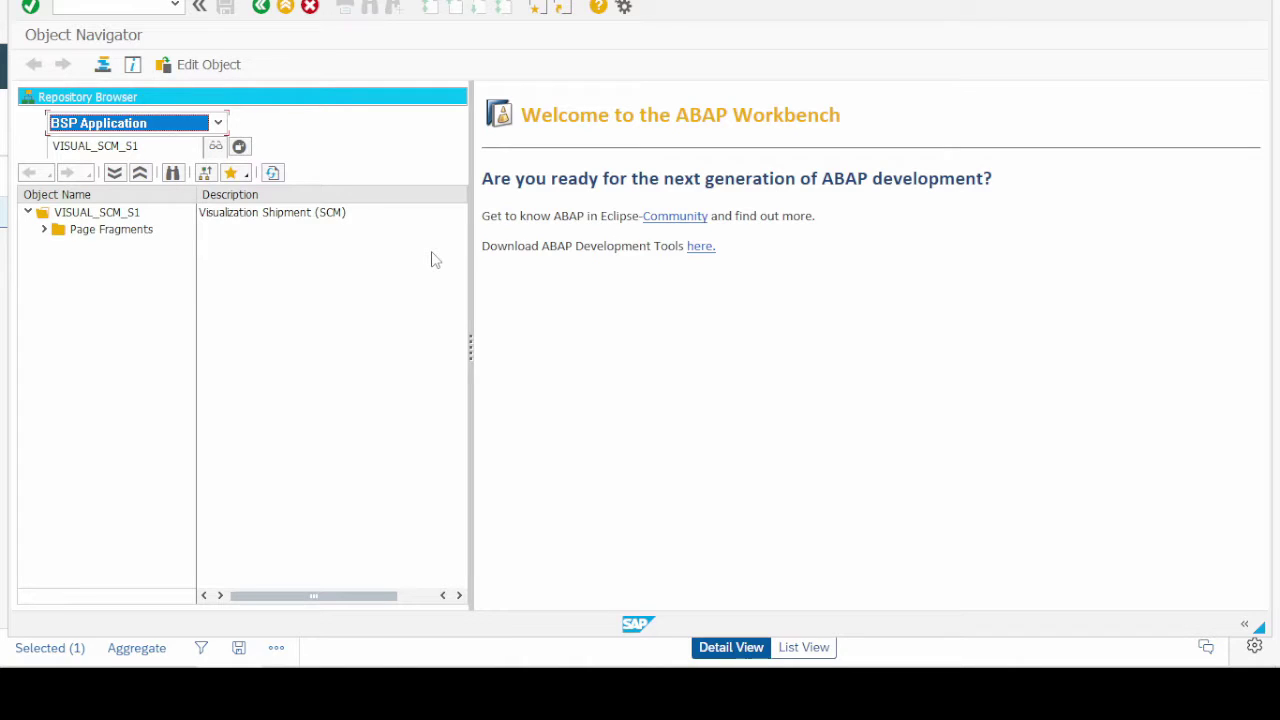
{"action": "left_click", "coordinate": [218, 123]}
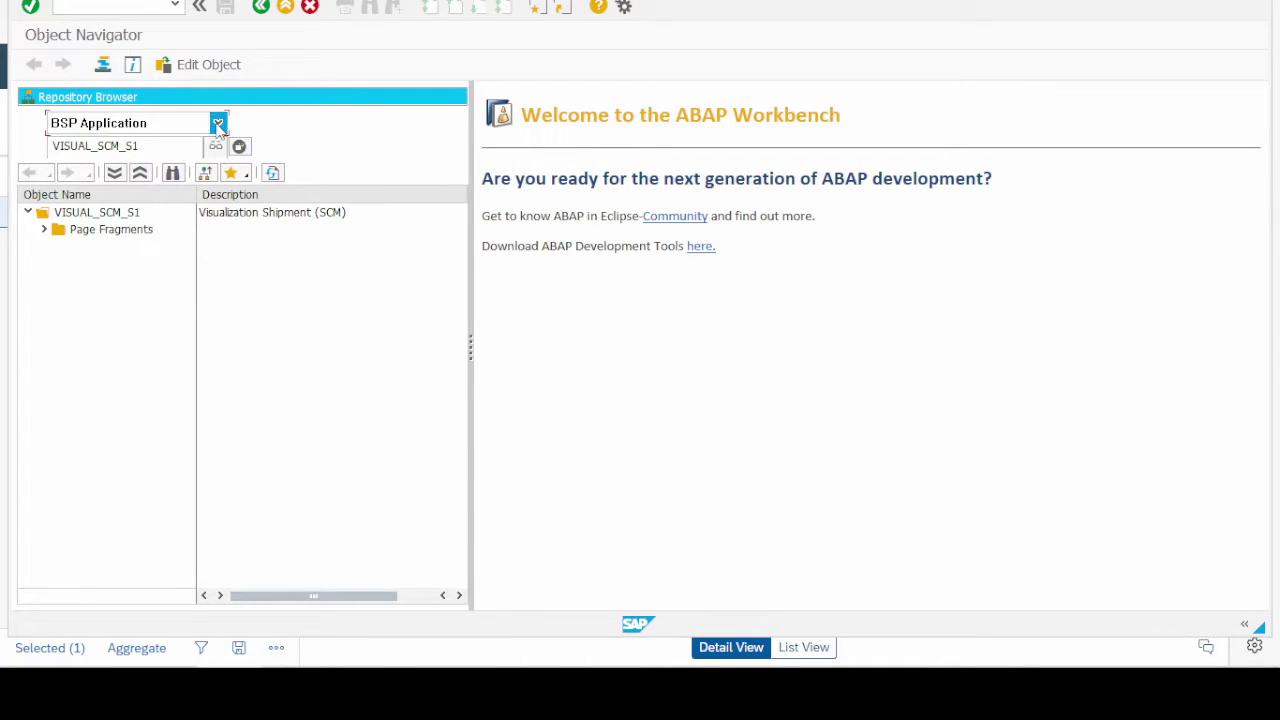
{"action": "left_click", "coordinate": [87, 262]}
{"action": "left_click_drag", "start_coordinate": [167, 147], "coordinate": [29, 143]}
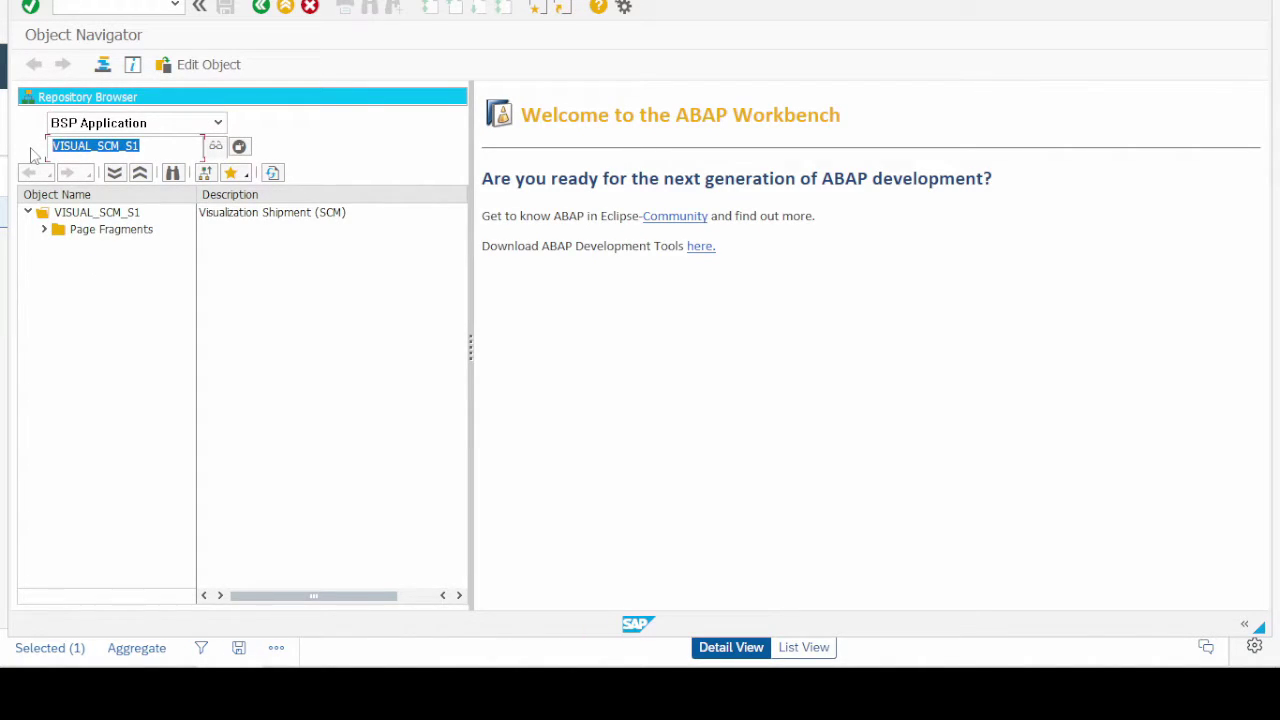
{"action": "left_click", "coordinate": [31, 153]}
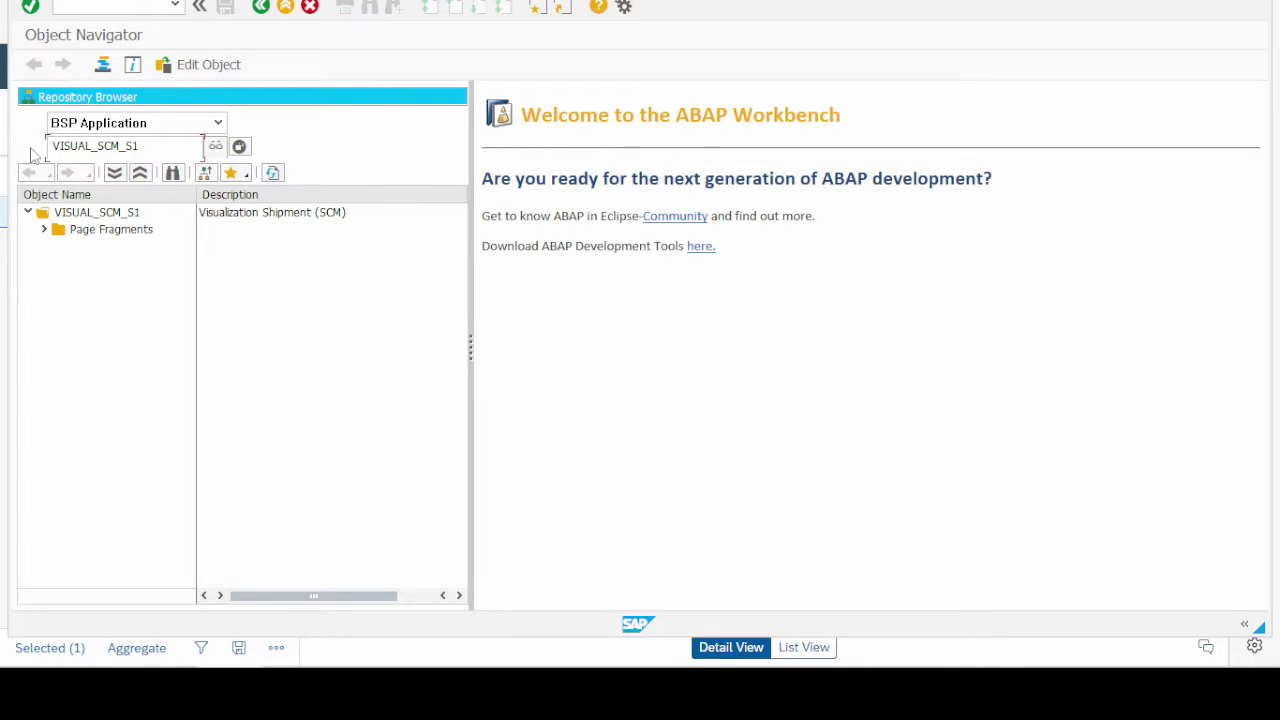
{"action": "key", "text": "Return"}
Open manifest.json from the Page Fragments of VISUAL_SCM_S1 and examine its dataSources section for the OData services
{"action": "left_click", "coordinate": [43, 230]}
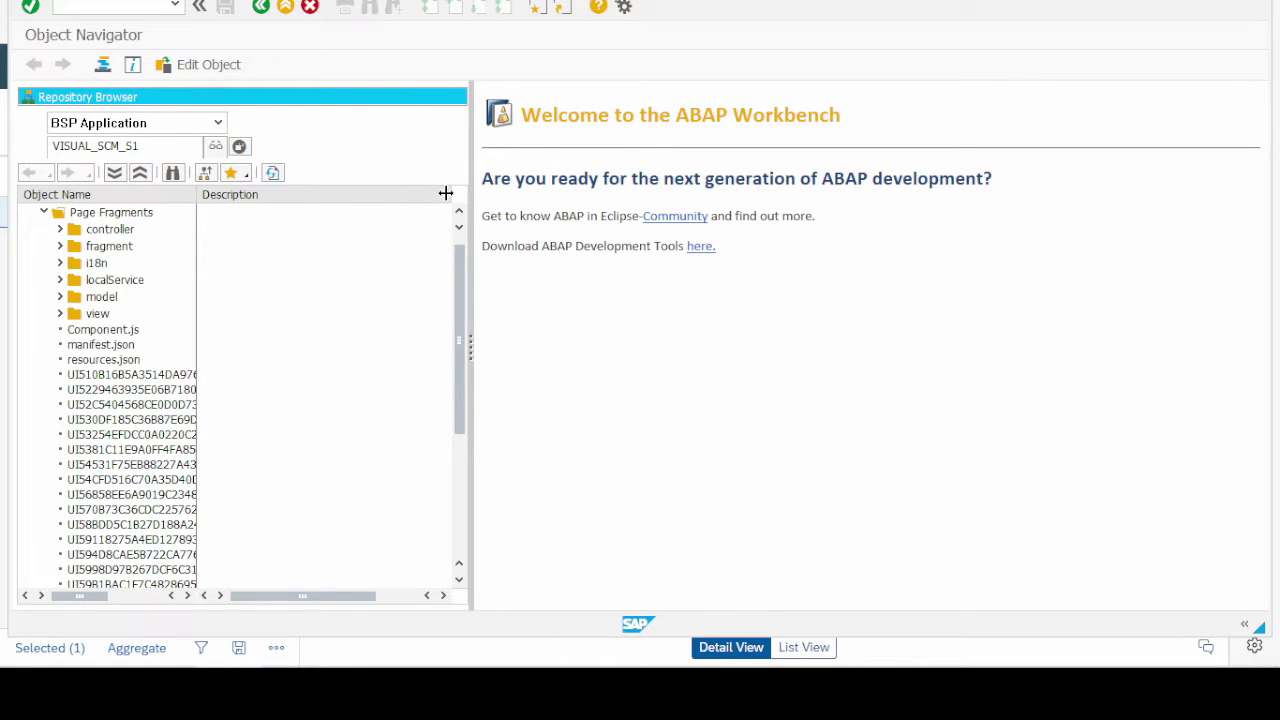
{"action": "left_click", "coordinate": [93, 348]}
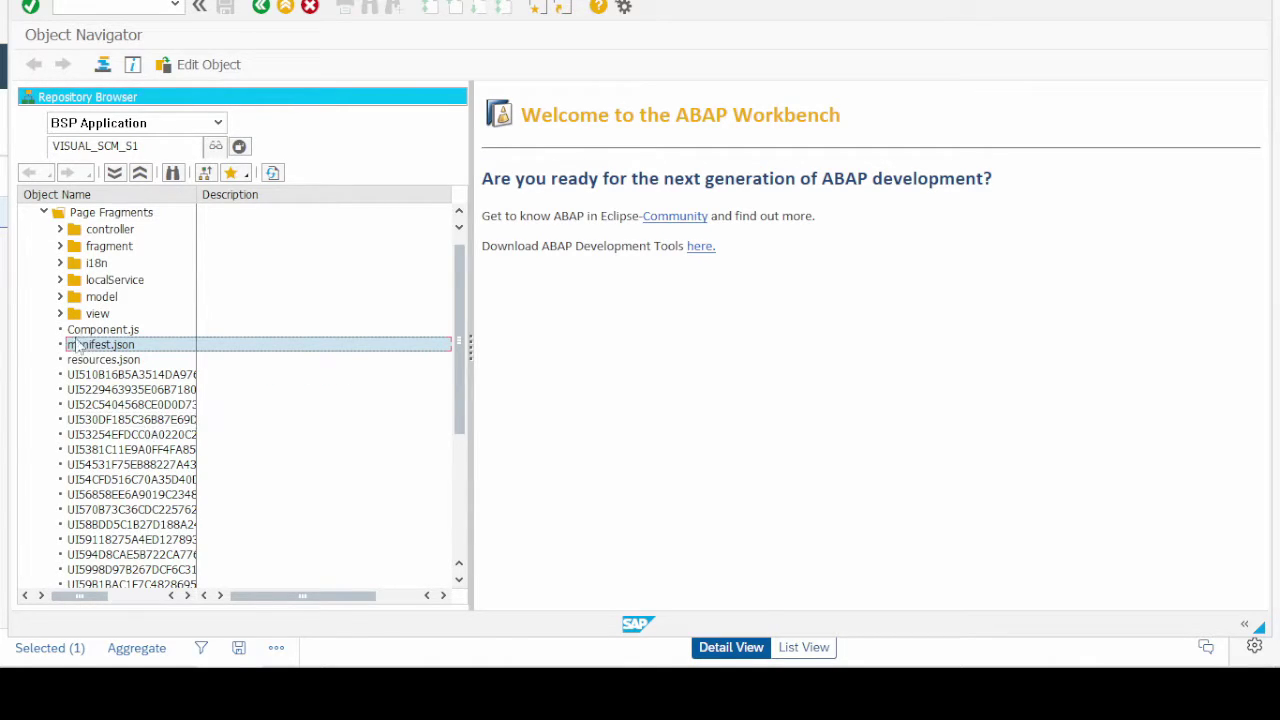
{"action": "double_click", "coordinate": [93, 347]}
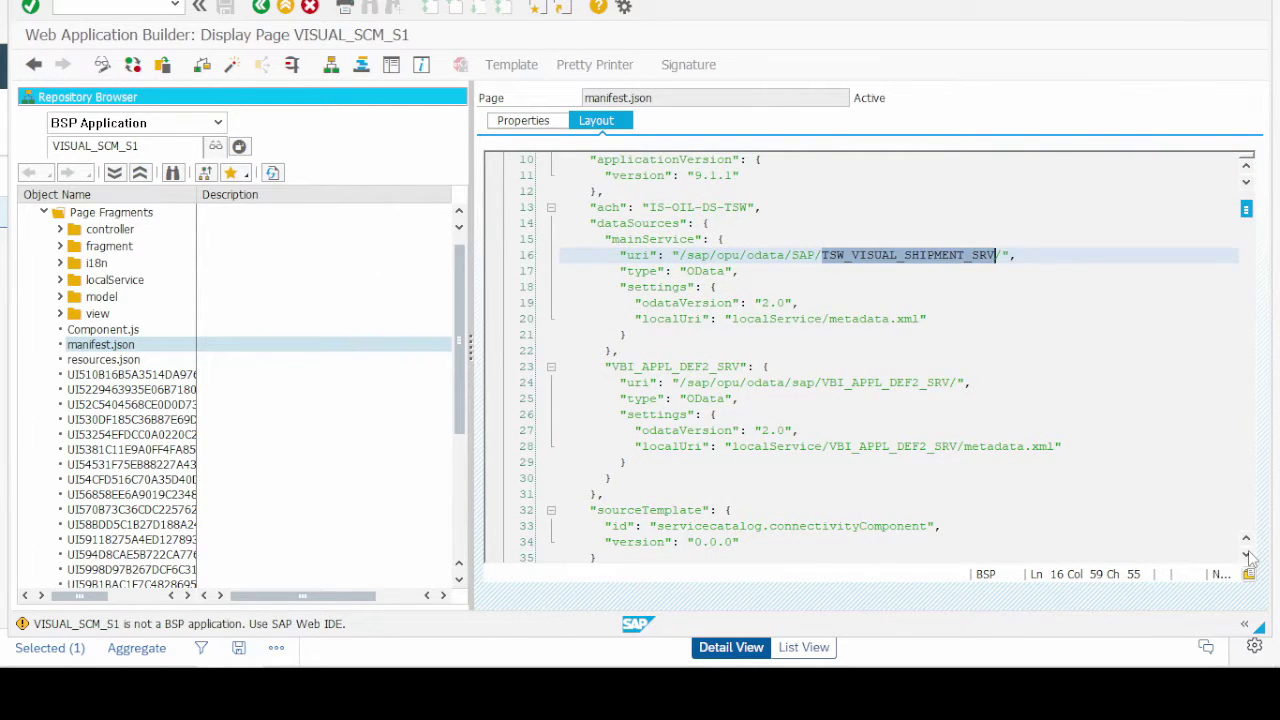
{"action": "left_click", "coordinate": [701, 223]}
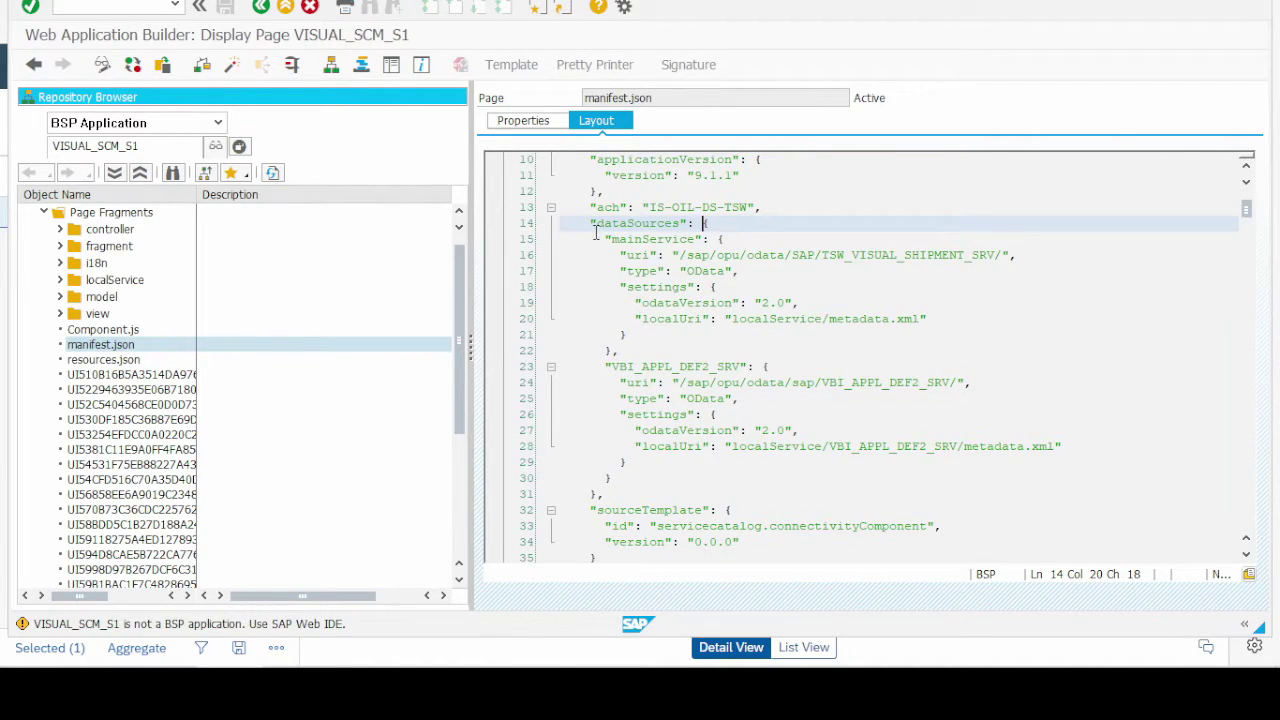
{"action": "left_click_drag", "start_coordinate": [590, 223], "coordinate": [955, 318]}
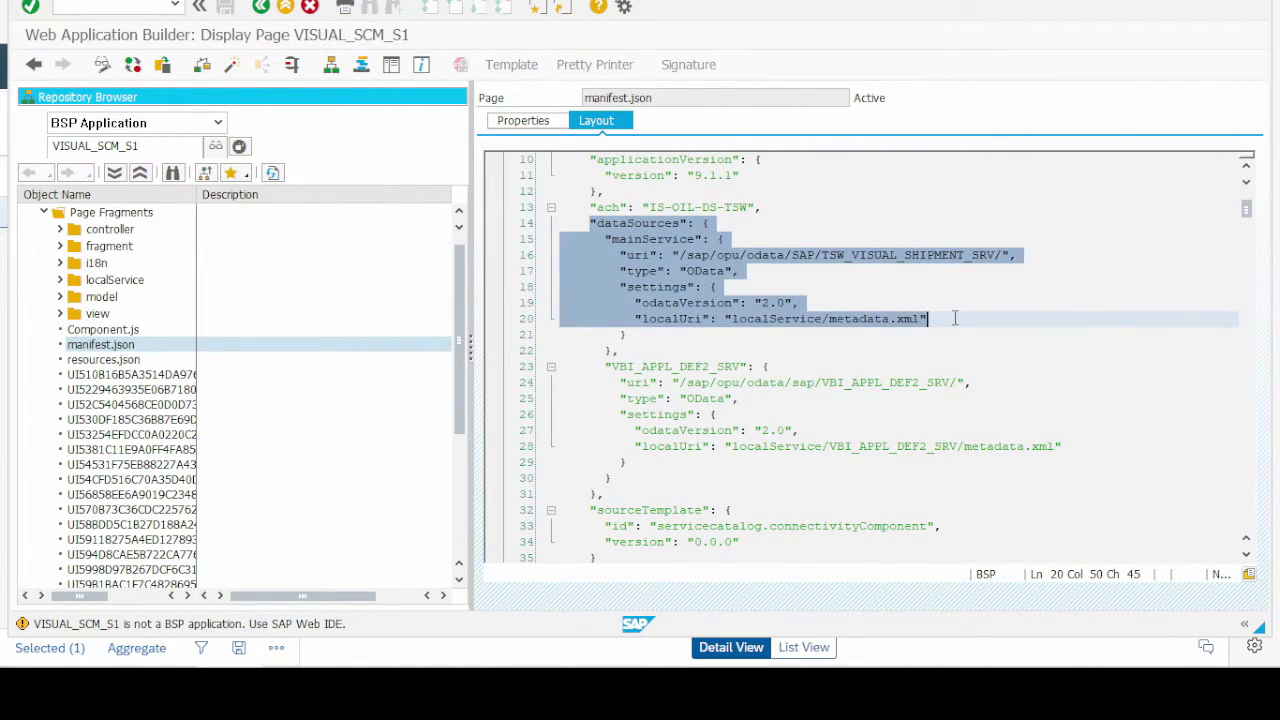
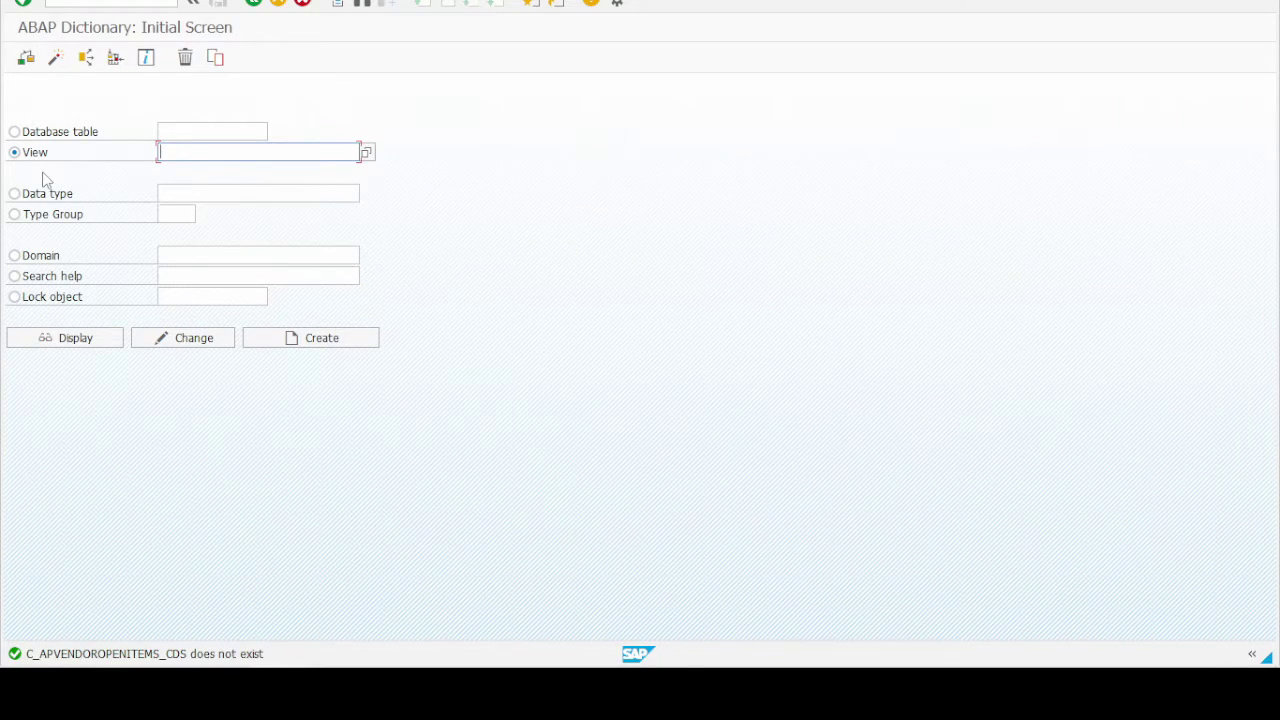
Display the view C_APVENDOROPENITEMS in the ABAP Dictionary, using the OData service name without its _CDS suffix
{"action": "type", "text": "C_APVENDOROPENITEMS_CDS"}
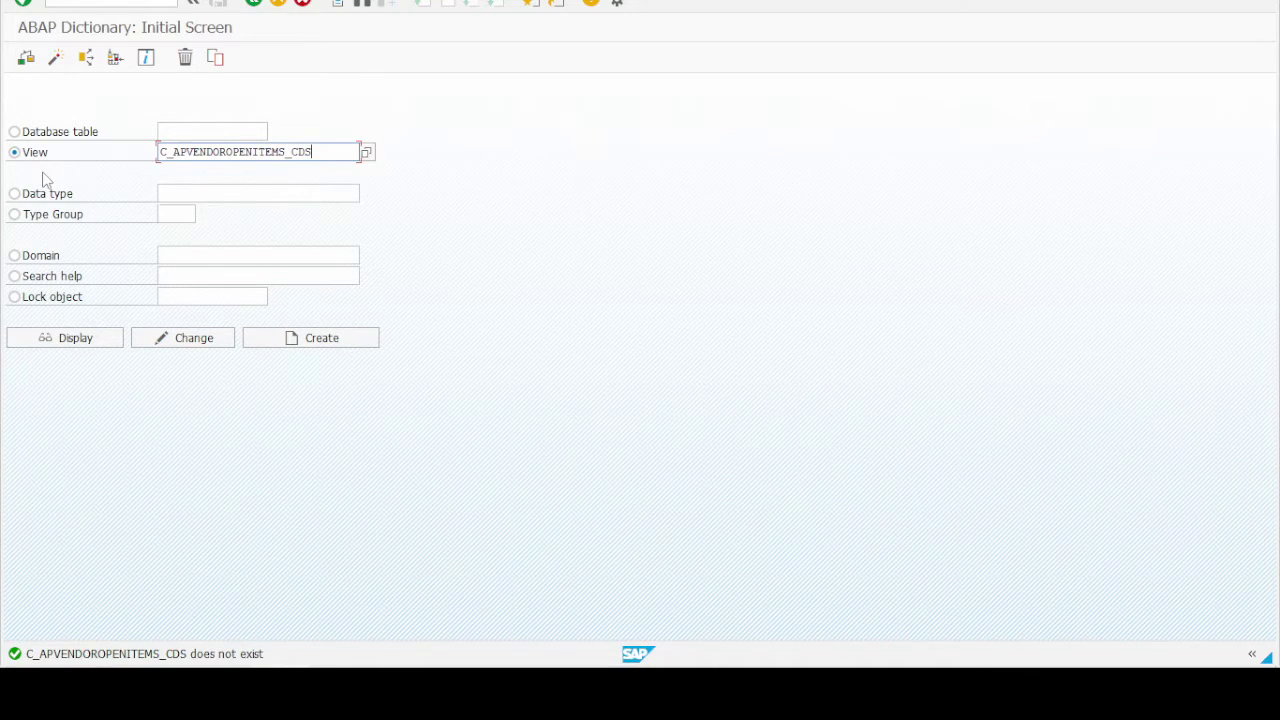
{"action": "key", "text": "BackSpace"}
{"action": "key", "text": "BackSpace"}
{"action": "key", "text": "BackSpace"}
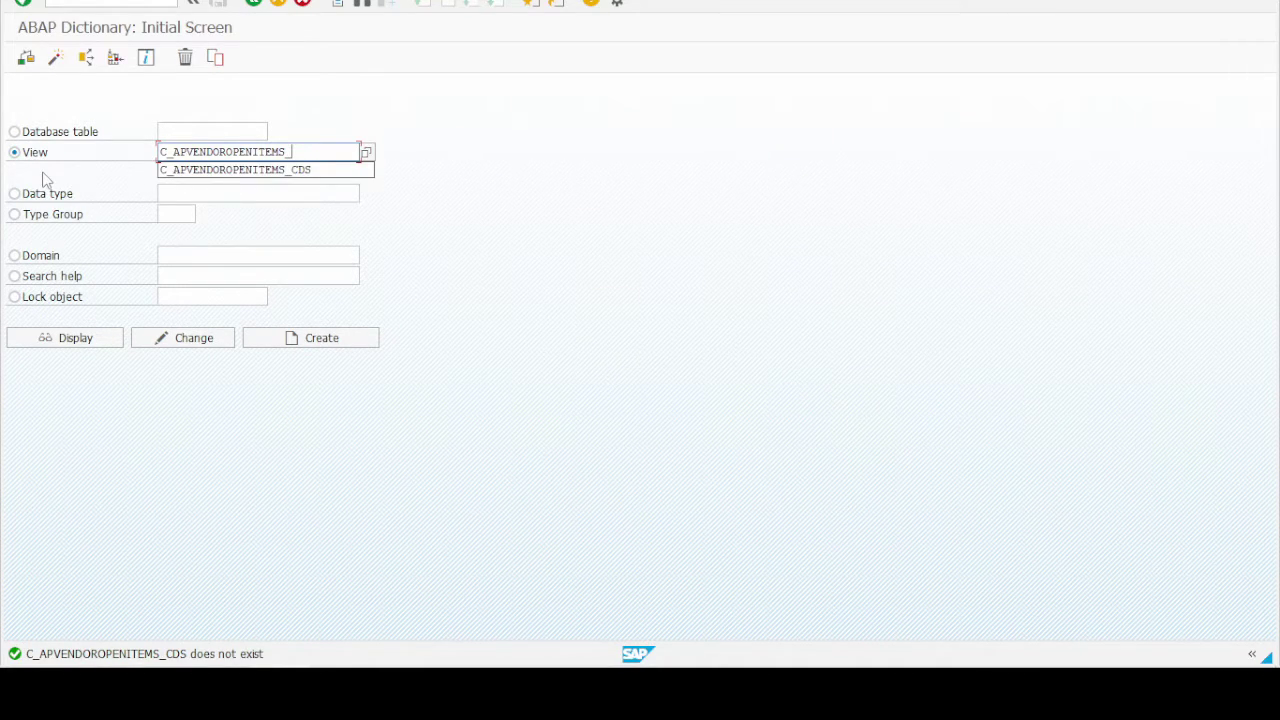
{"action": "key", "text": "BackSpace"}
{"action": "key", "text": "Return"}
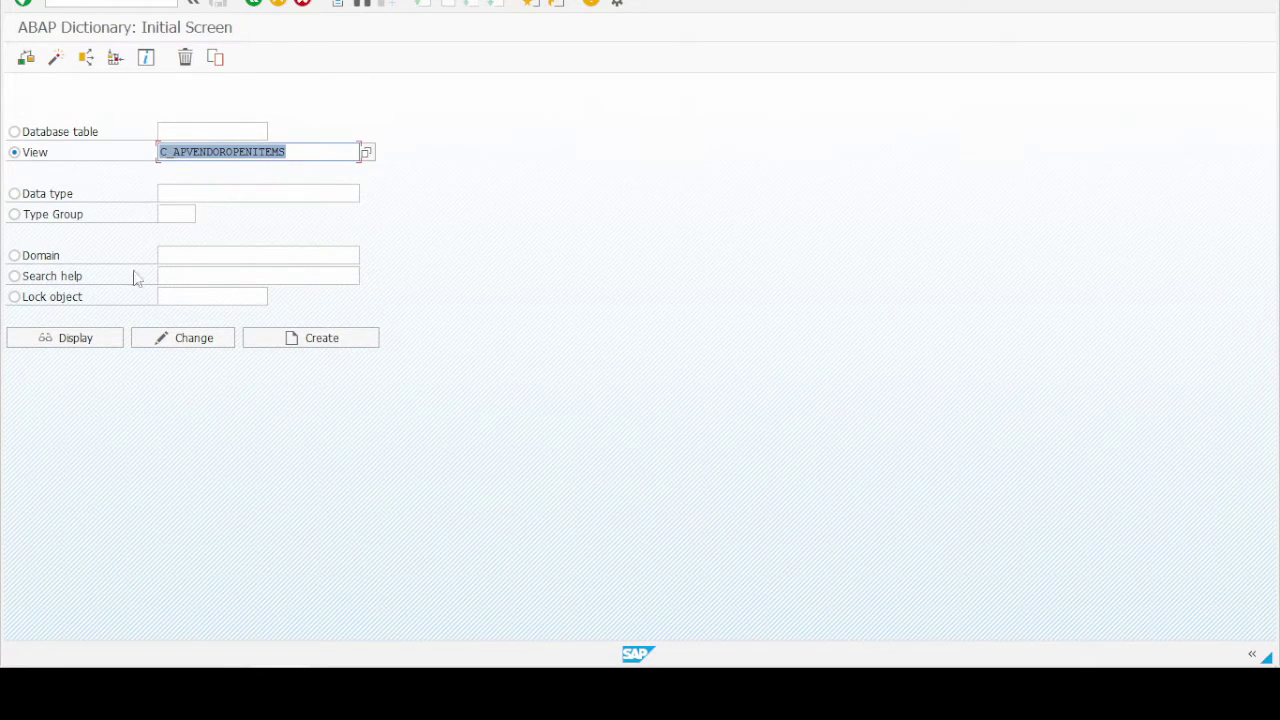
{"action": "left_click", "coordinate": [83, 340]}
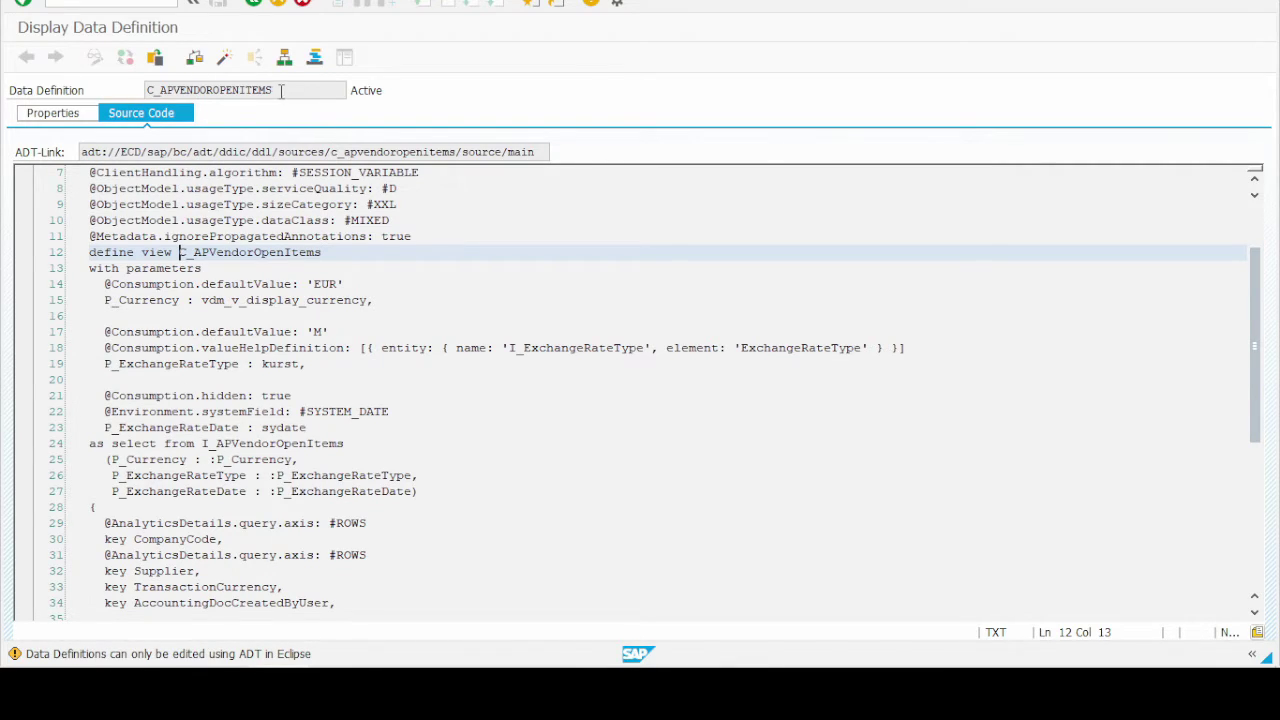
{"action": "left_click_drag", "start_coordinate": [281, 90], "coordinate": [135, 83]}
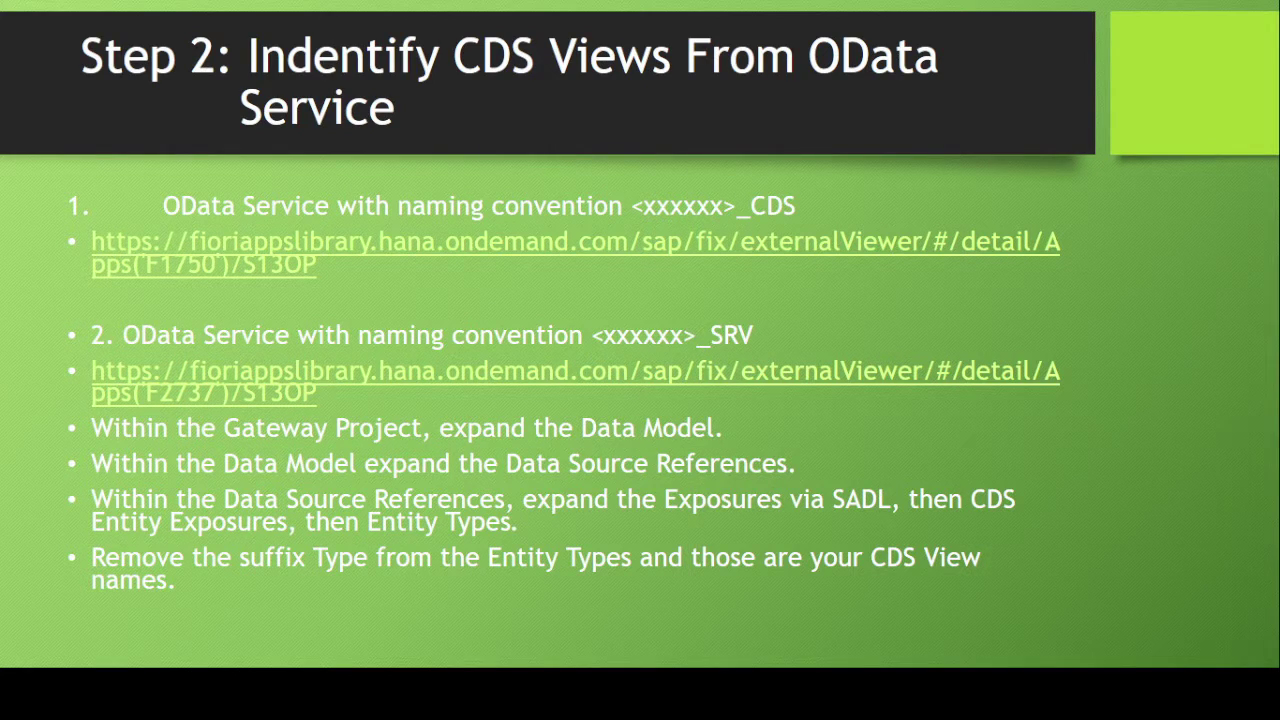
Open the F2737 app page from the slide's link and select TSW_VISUAL_SHIPMENT_SRV in its implementation configuration details
{"action": "left_click", "coordinate": [388, 378]}
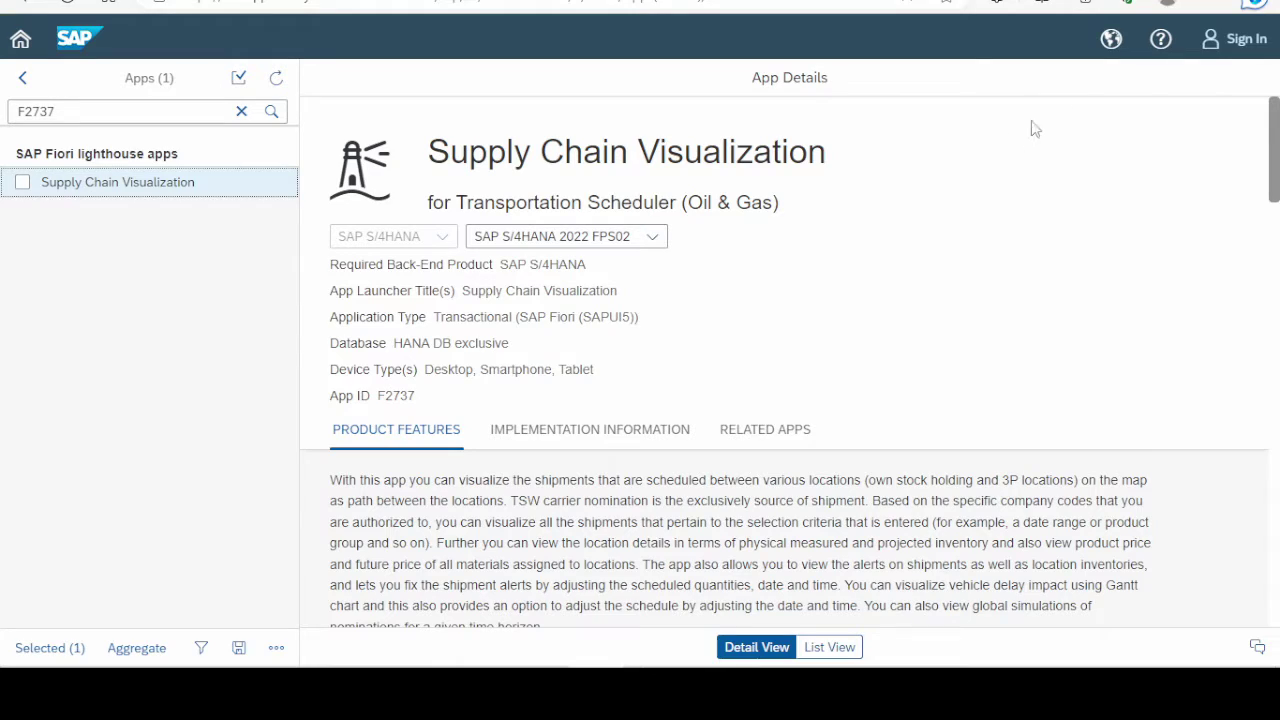
{"action": "left_click", "coordinate": [544, 438]}
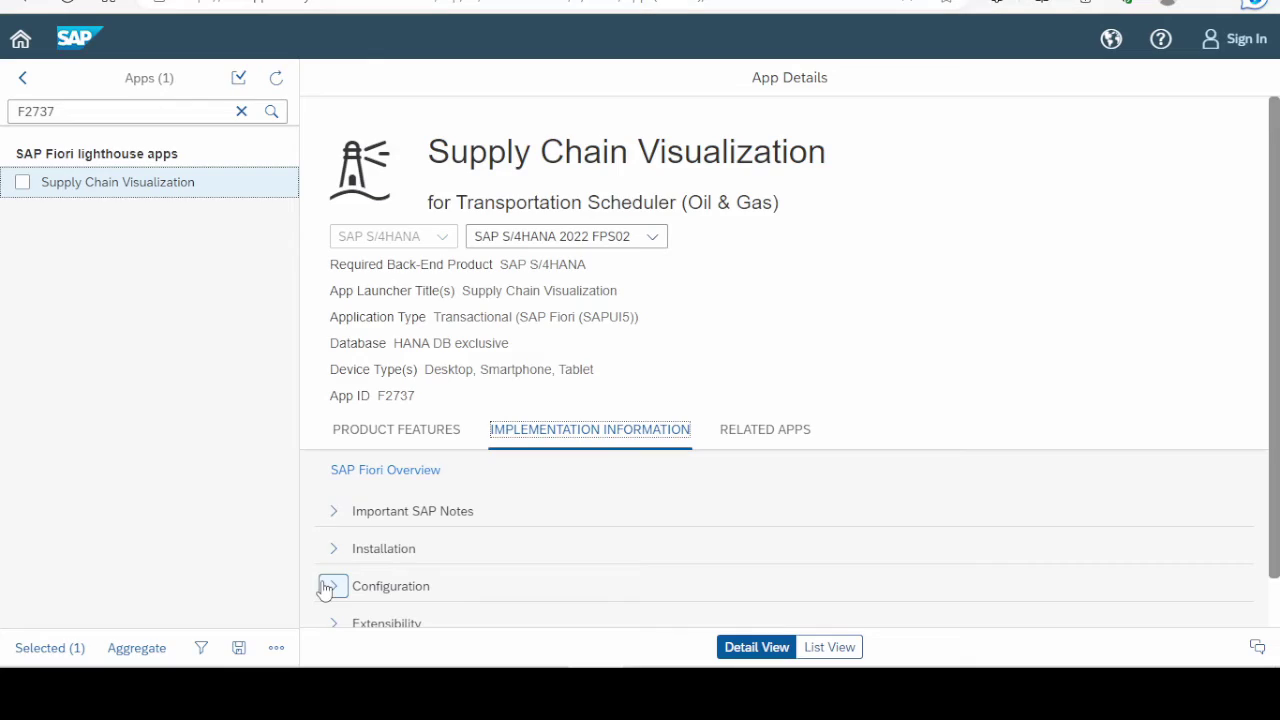
{"action": "left_click", "coordinate": [331, 587]}
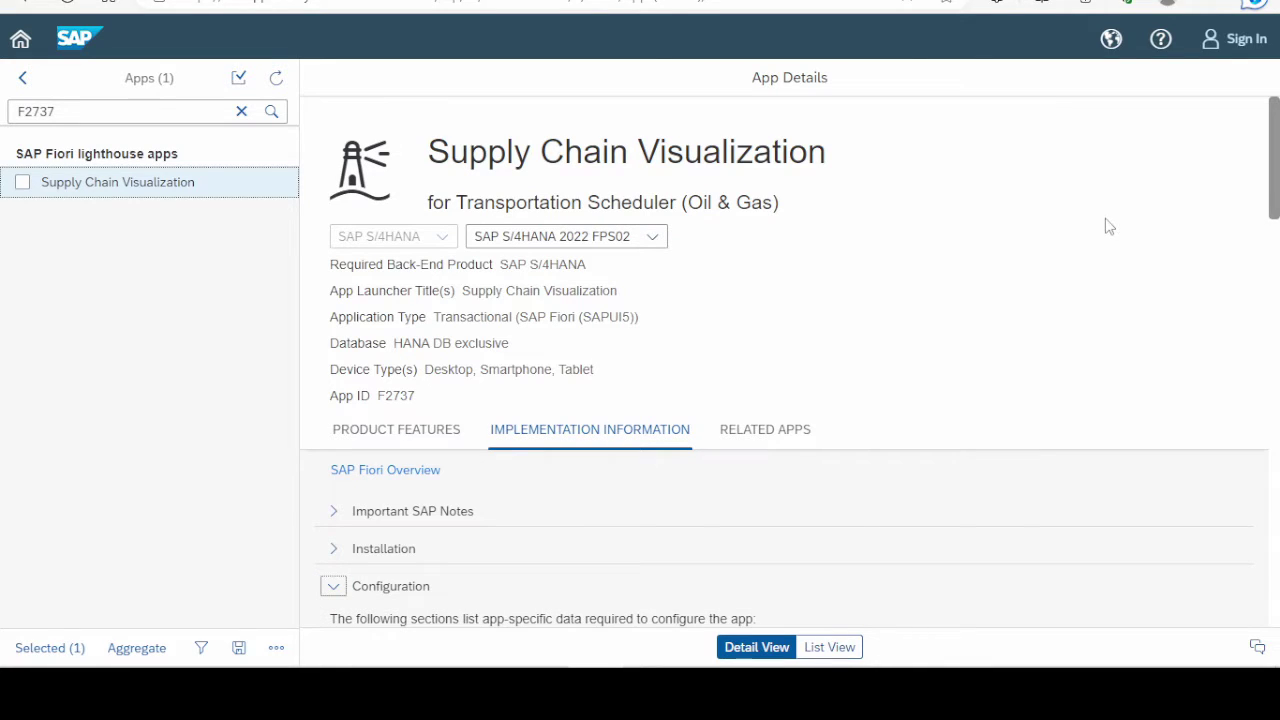
{"action": "left_click_drag", "start_coordinate": [1276, 125], "coordinate": [1276, 272]}
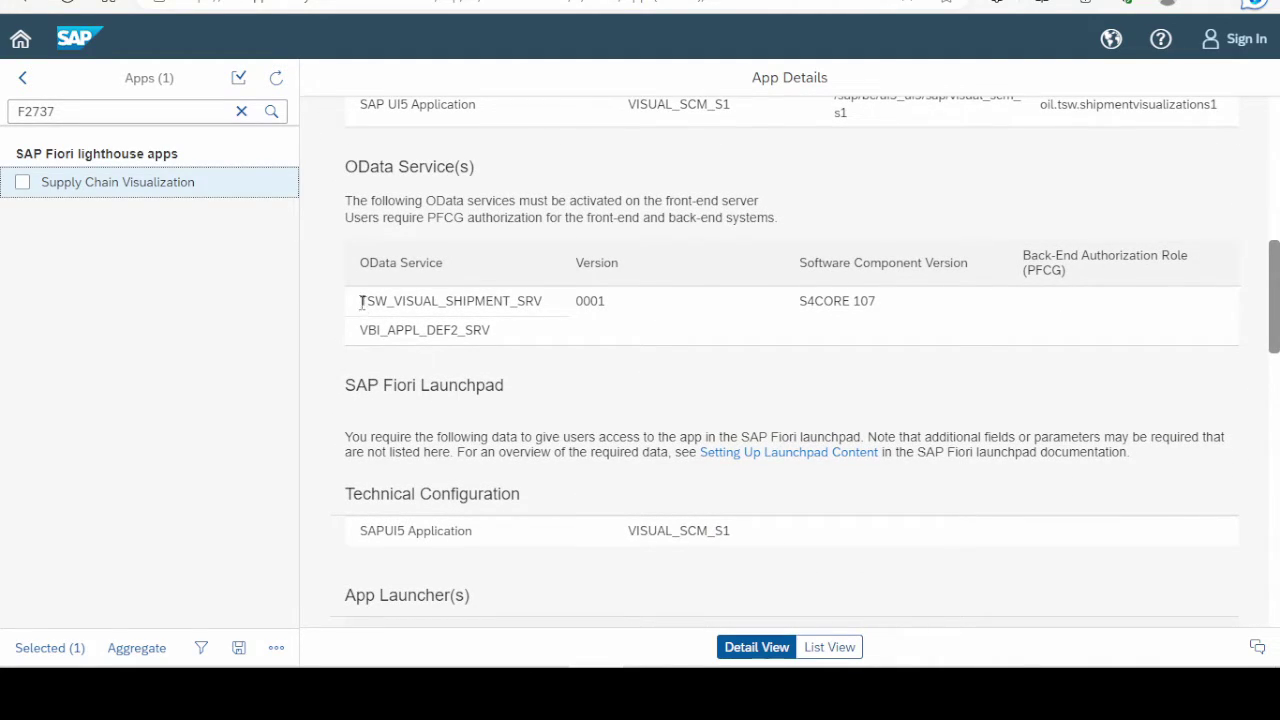
{"action": "left_click", "coordinate": [539, 300]}
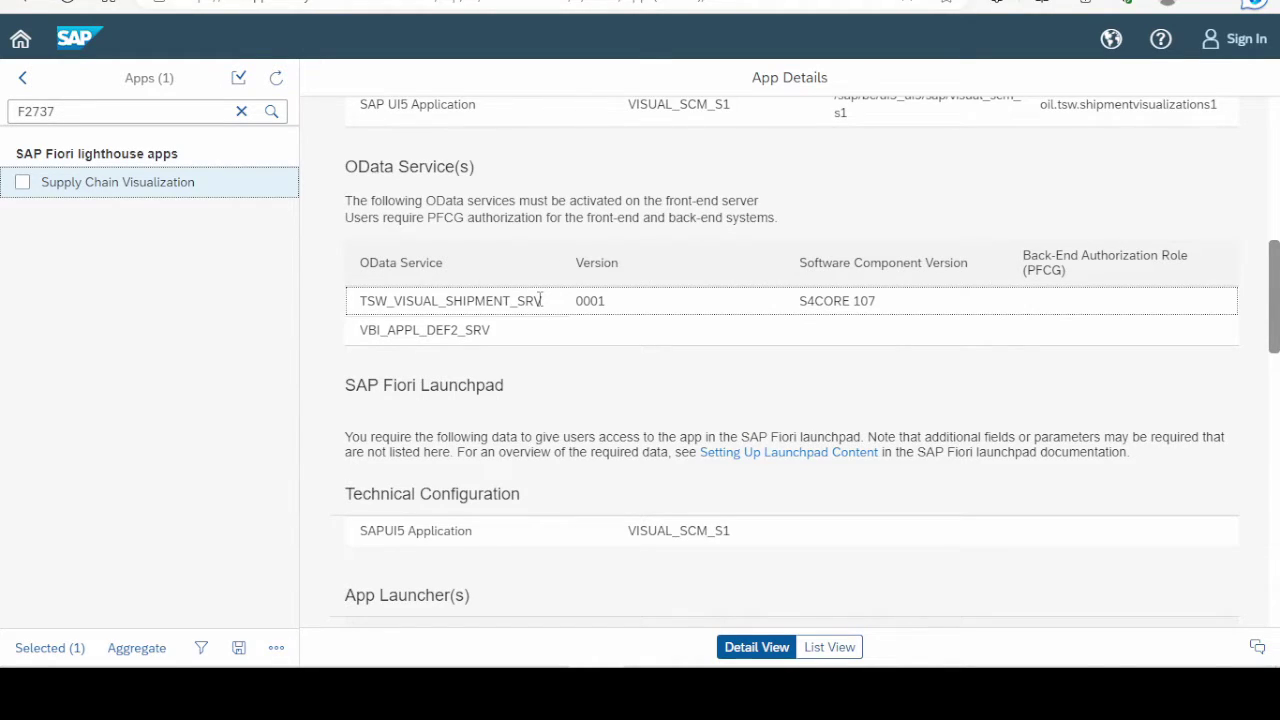
{"action": "left_click_drag", "start_coordinate": [541, 300], "coordinate": [345, 305]}
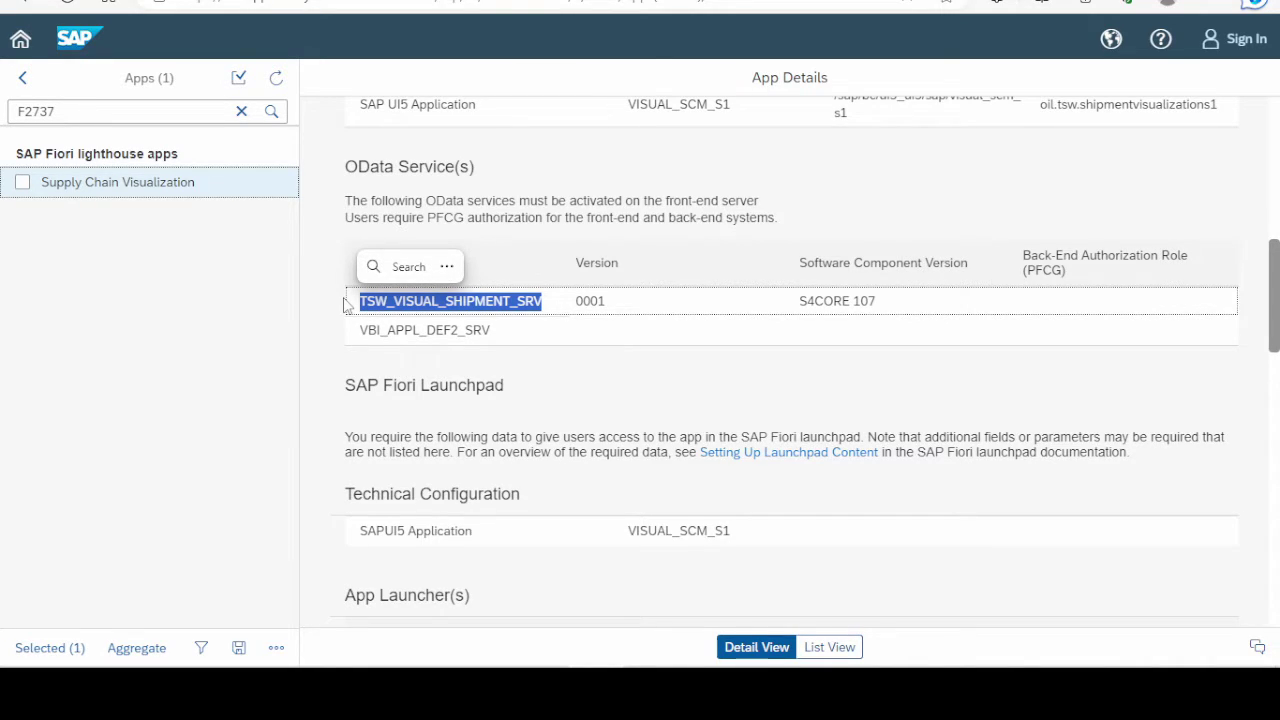
{"action": "key", "text": "alt+Tab"}
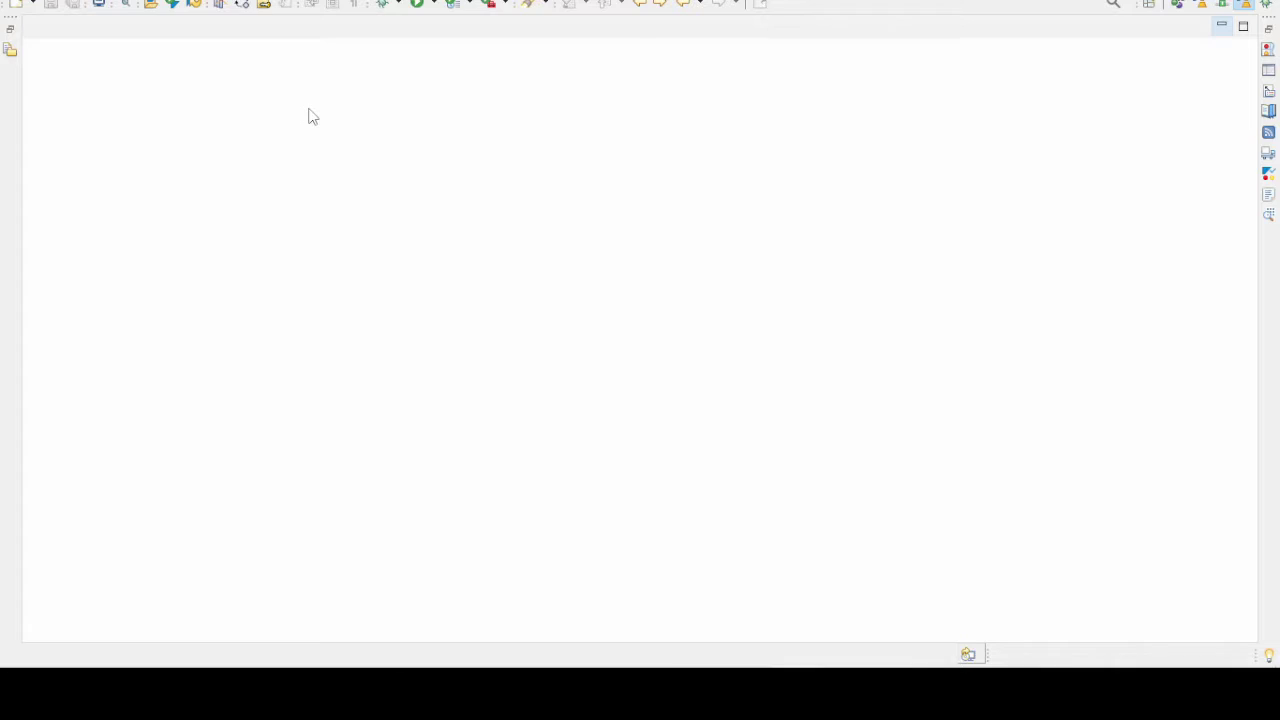
{"action": "left_click", "coordinate": [151, 5]}
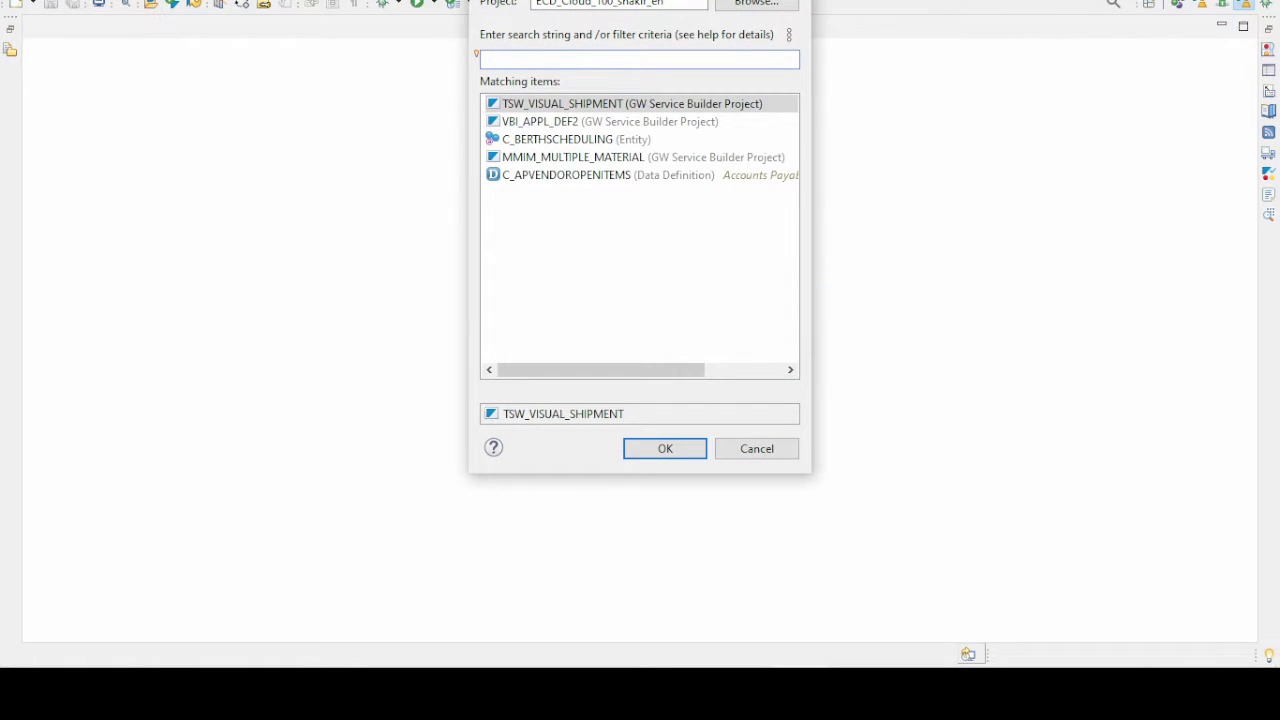
{"action": "type", "text": "F2737"}
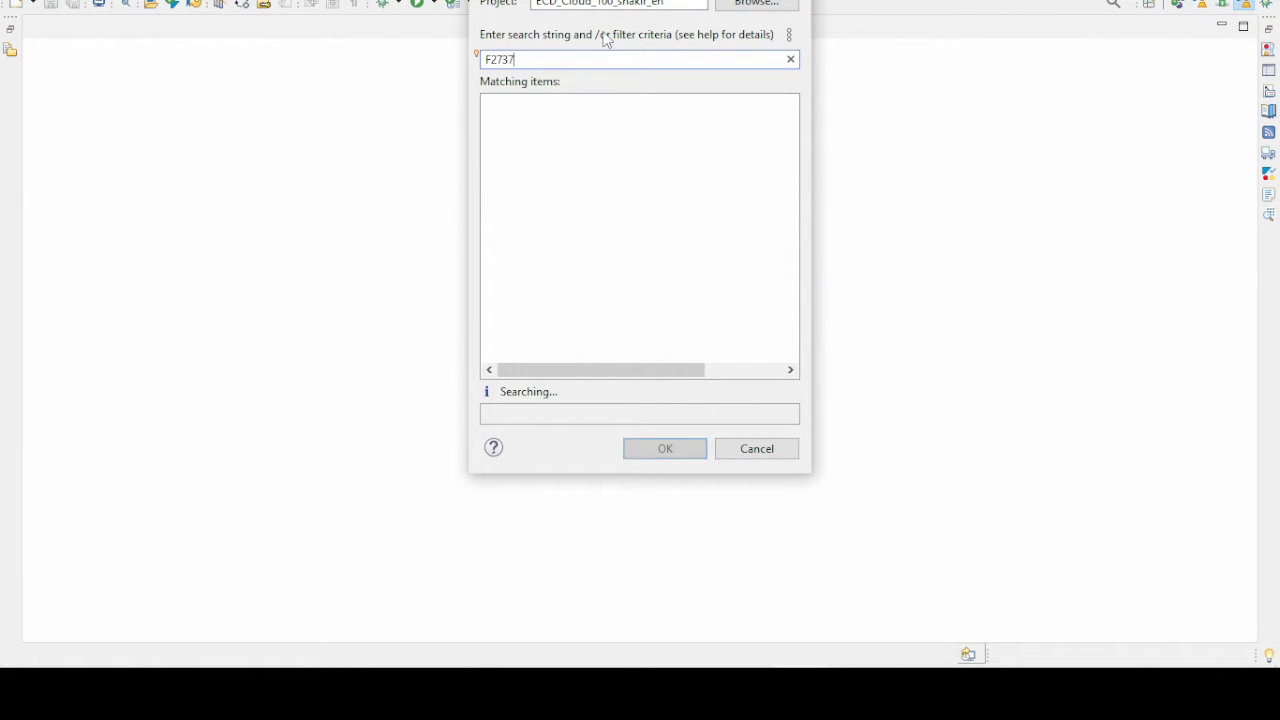
{"action": "key", "text": "BackSpace"}
{"action": "key", "text": "BackSpace"}
{"action": "key", "text": "BackSpace"}
{"action": "key", "text": "BackSpace"}
{"action": "key", "text": "BackSpace"}
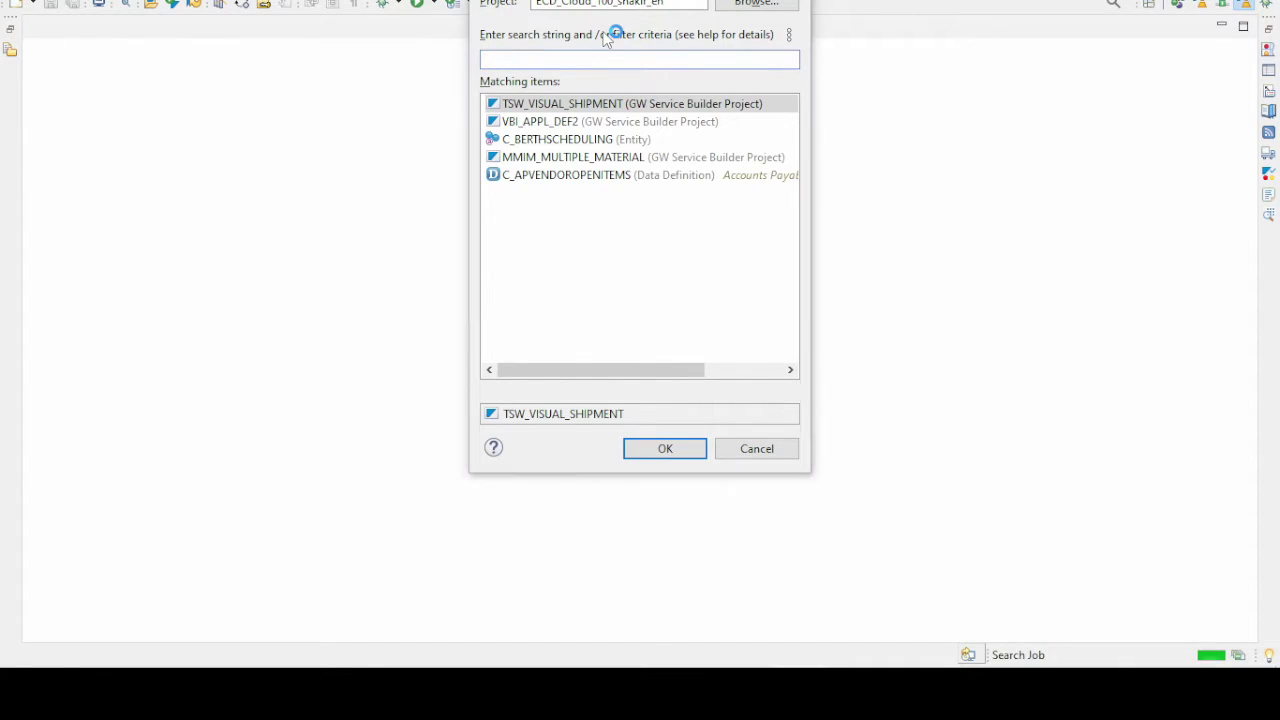
{"action": "key", "text": "alt+Tab"}
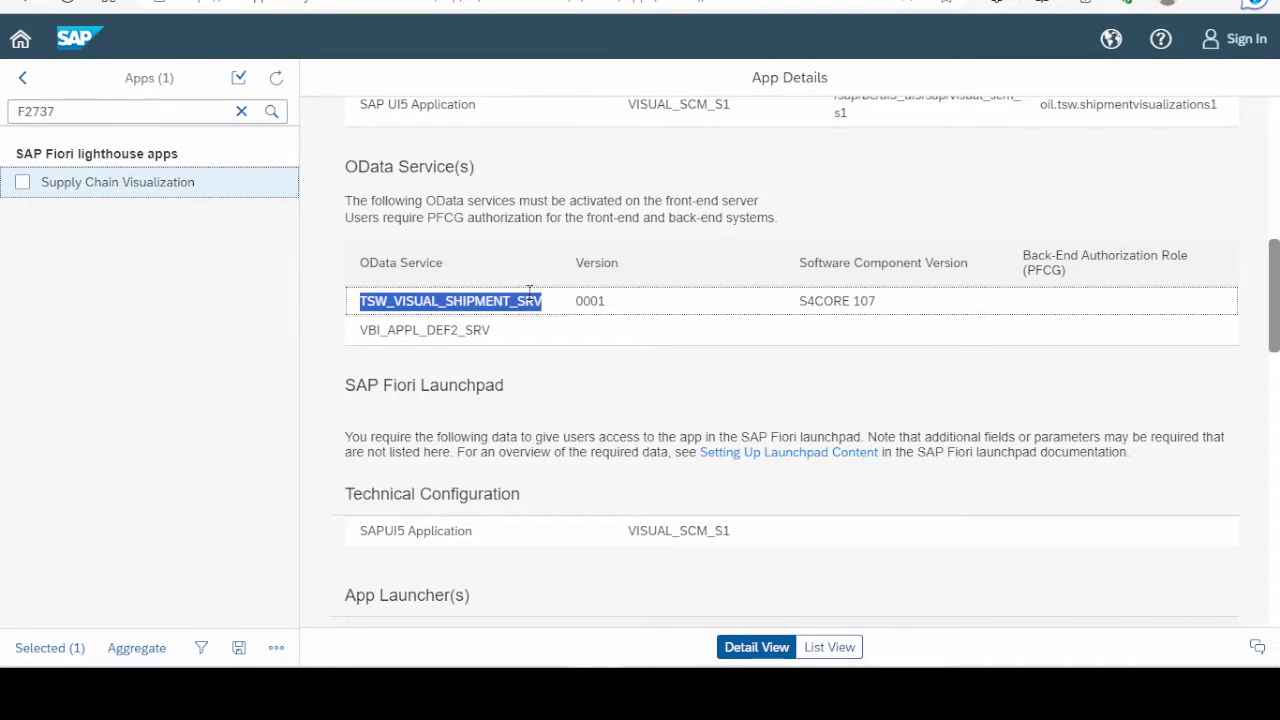
Copy the OData service name TSW_VISUAL_SHIPMENT_SRV from the app details and switch to Eclipse
{"action": "left_click", "coordinate": [566, 298]}
{"action": "left_click_drag", "start_coordinate": [537, 301], "coordinate": [402, 302]}
{"action": "left_click", "coordinate": [545, 304]}
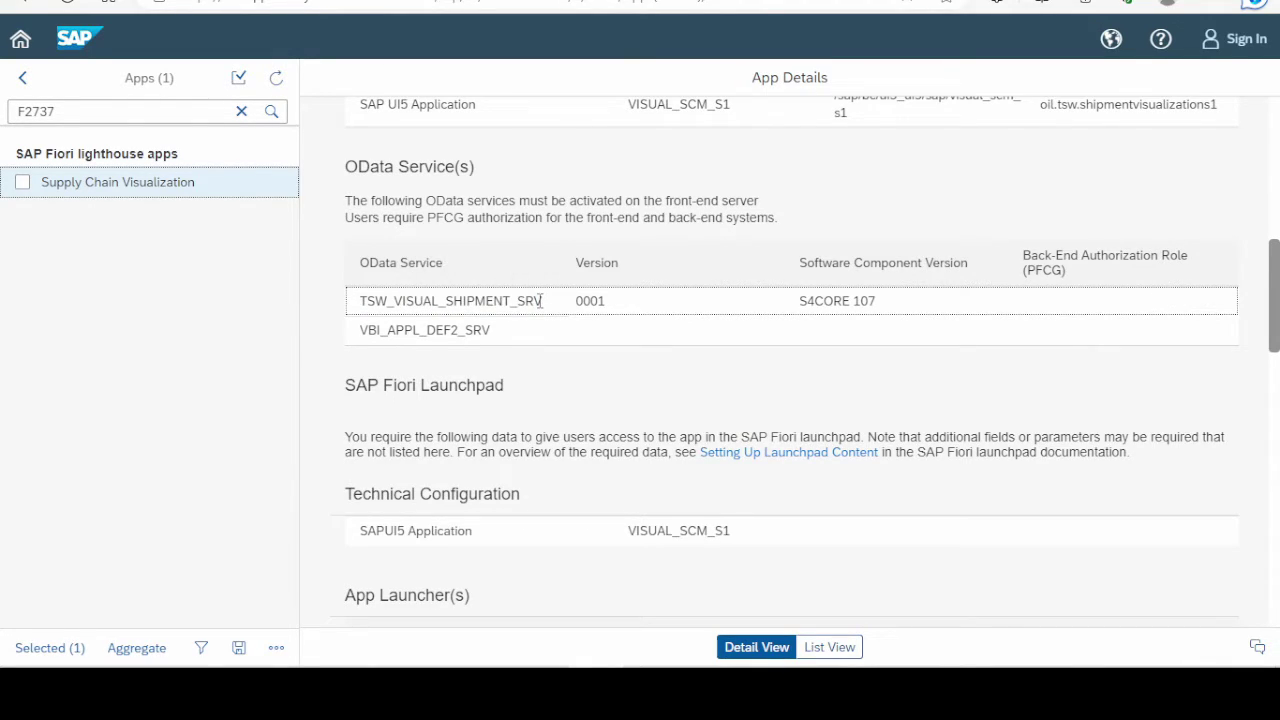
{"action": "left_click_drag", "start_coordinate": [540, 300], "coordinate": [353, 316]}
{"action": "key", "text": "ctrl+c"}
{"action": "key", "text": "alt+Tab"}
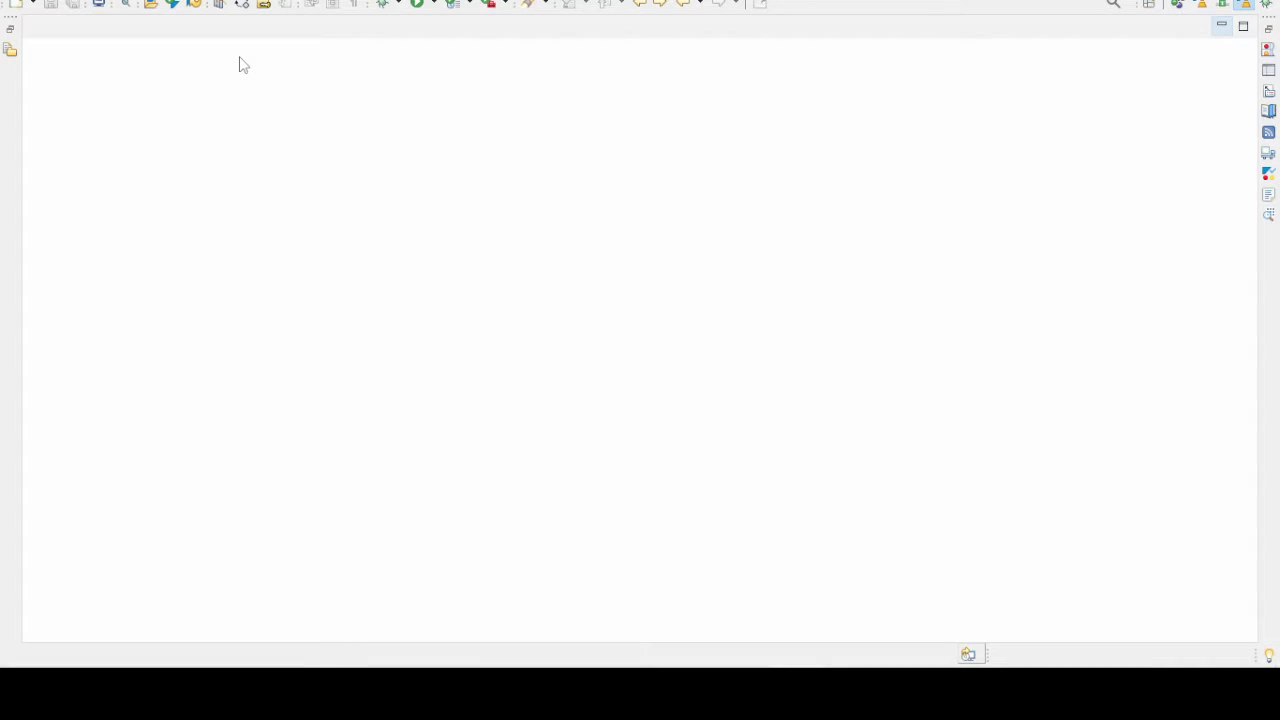
Open the Gateway Service Builder project TSW_VISUAL_SHIPMENT, searching with the copied service name without its _SRV suffix
{"action": "left_click", "coordinate": [152, 8]}
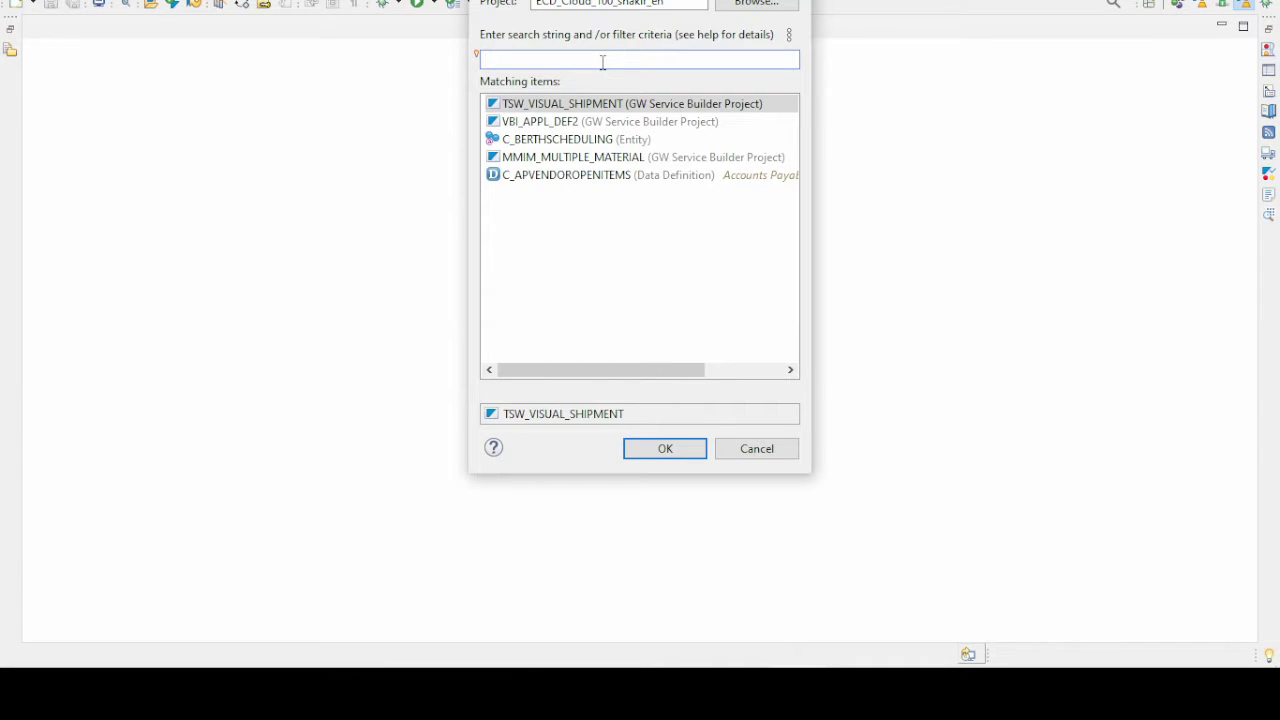
{"action": "key", "text": "ctrl+v"}
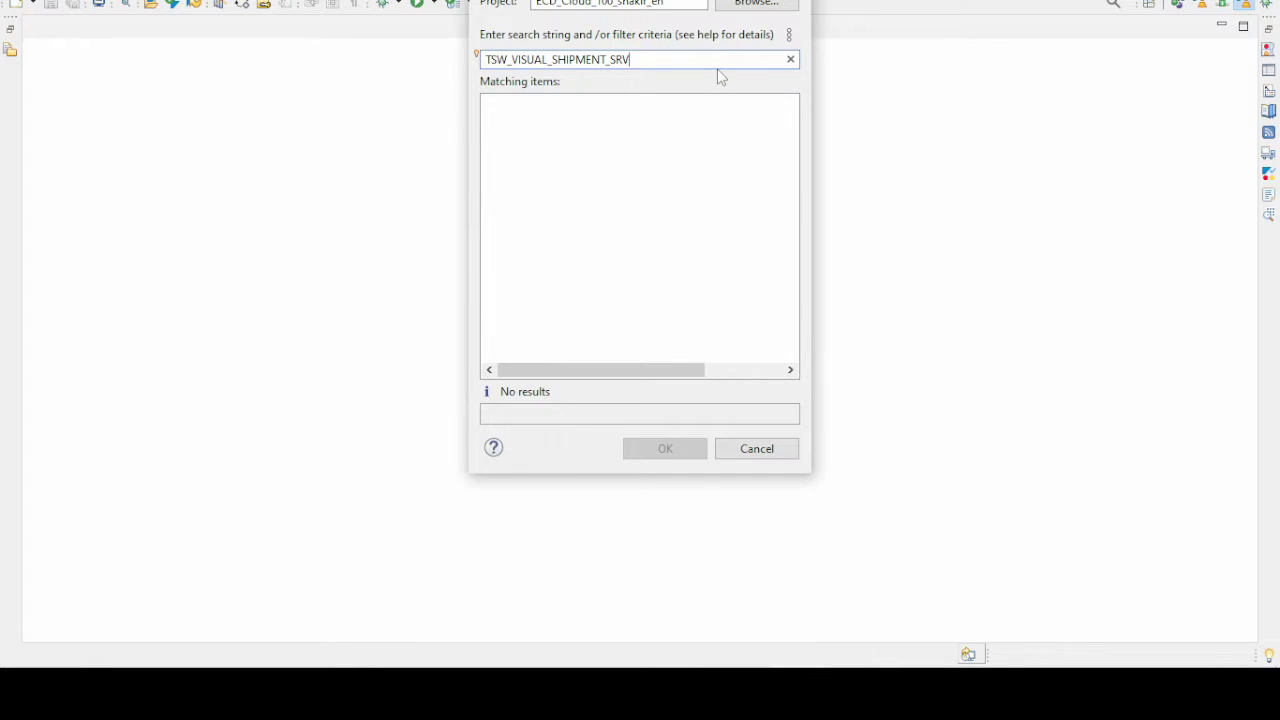
{"action": "key", "text": "BackSpace"}
{"action": "key", "text": "BackSpace"}
{"action": "key", "text": "BackSpace"}
{"action": "key", "text": "BackSpace"}
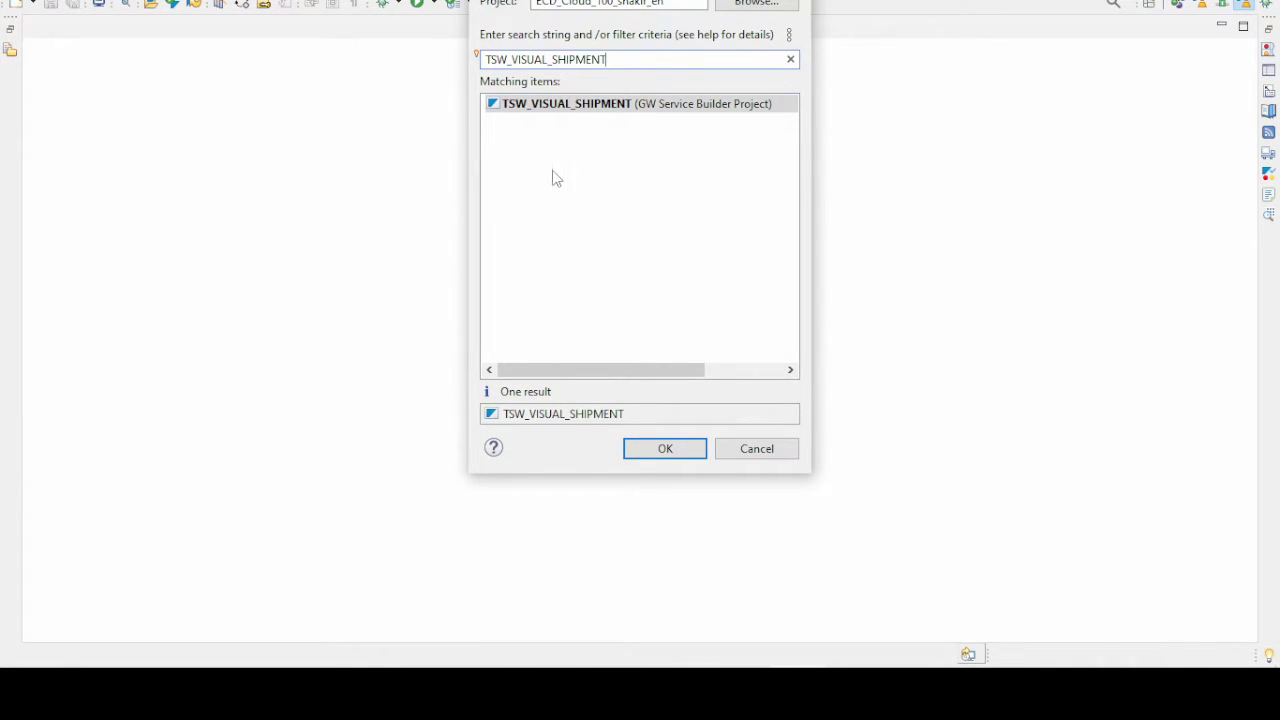
{"action": "double_click", "coordinate": [570, 108]}
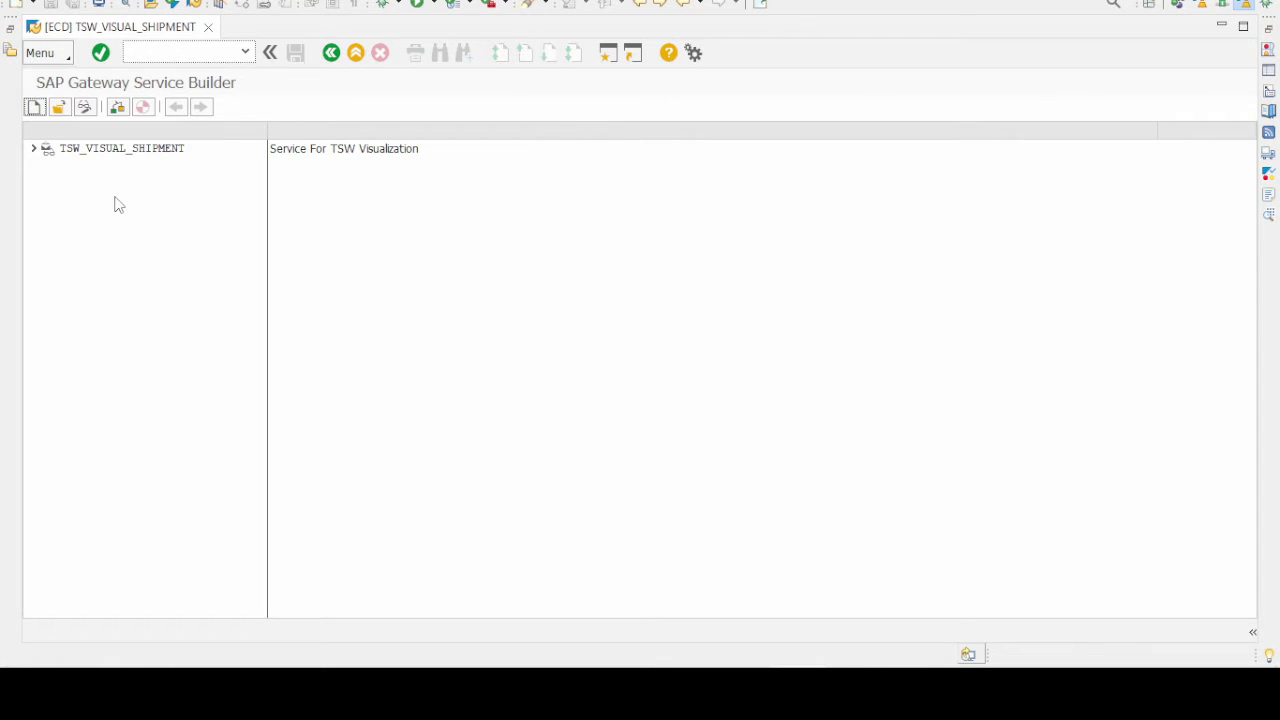
Expand the project's Data Model through Data Source References, Exposures via SADL and CDS-Entity Exposures to Entity Types, and widen the tree column to show full names
{"action": "left_click", "coordinate": [33, 148]}
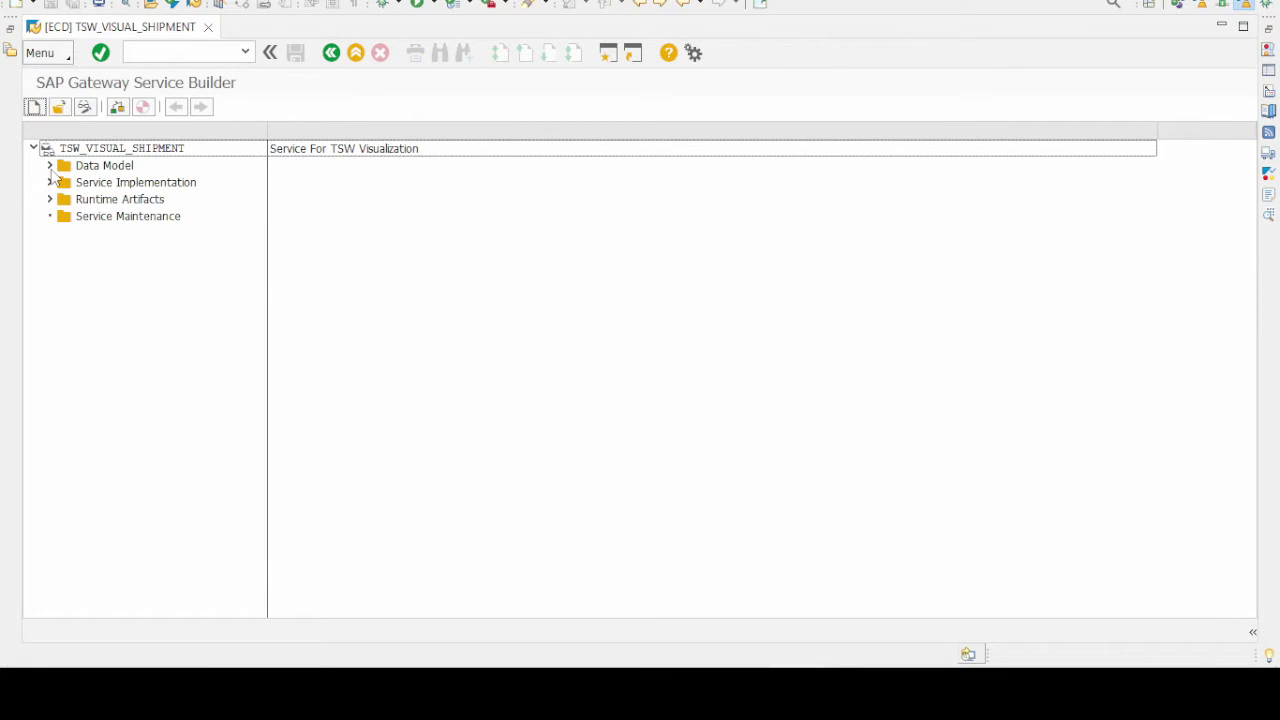
{"action": "left_click", "coordinate": [50, 166]}
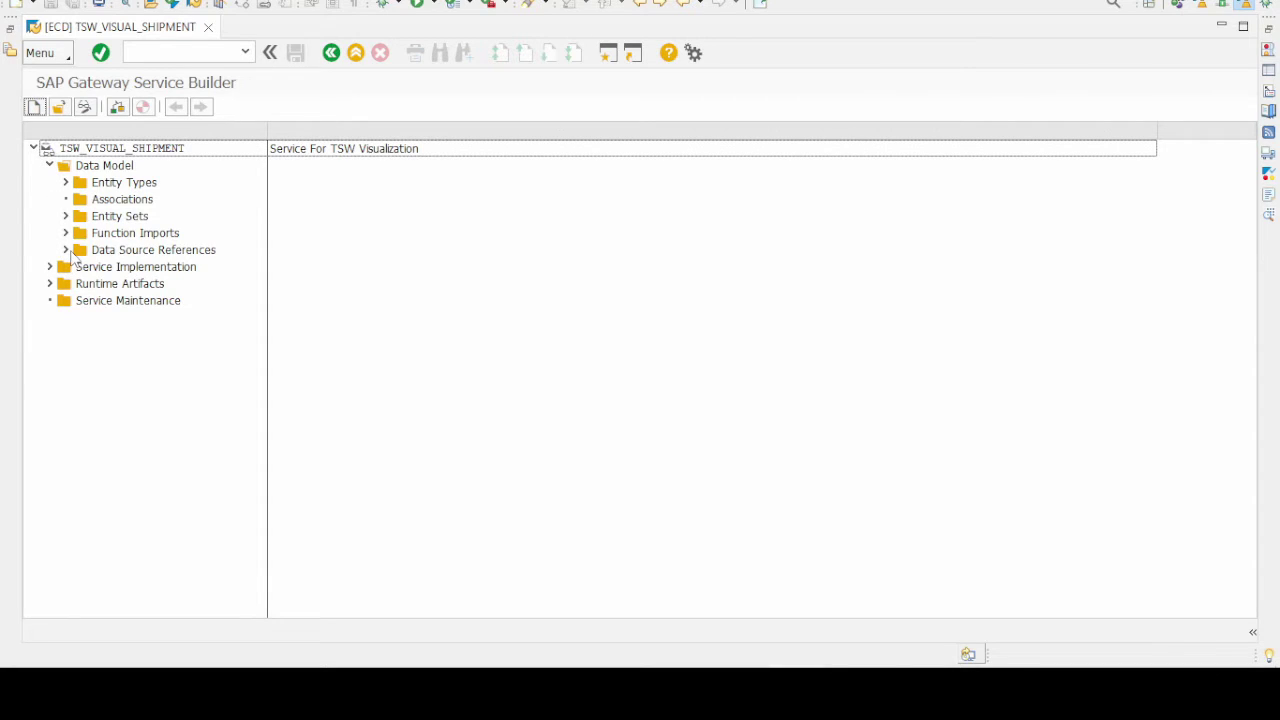
{"action": "left_click", "coordinate": [65, 250]}
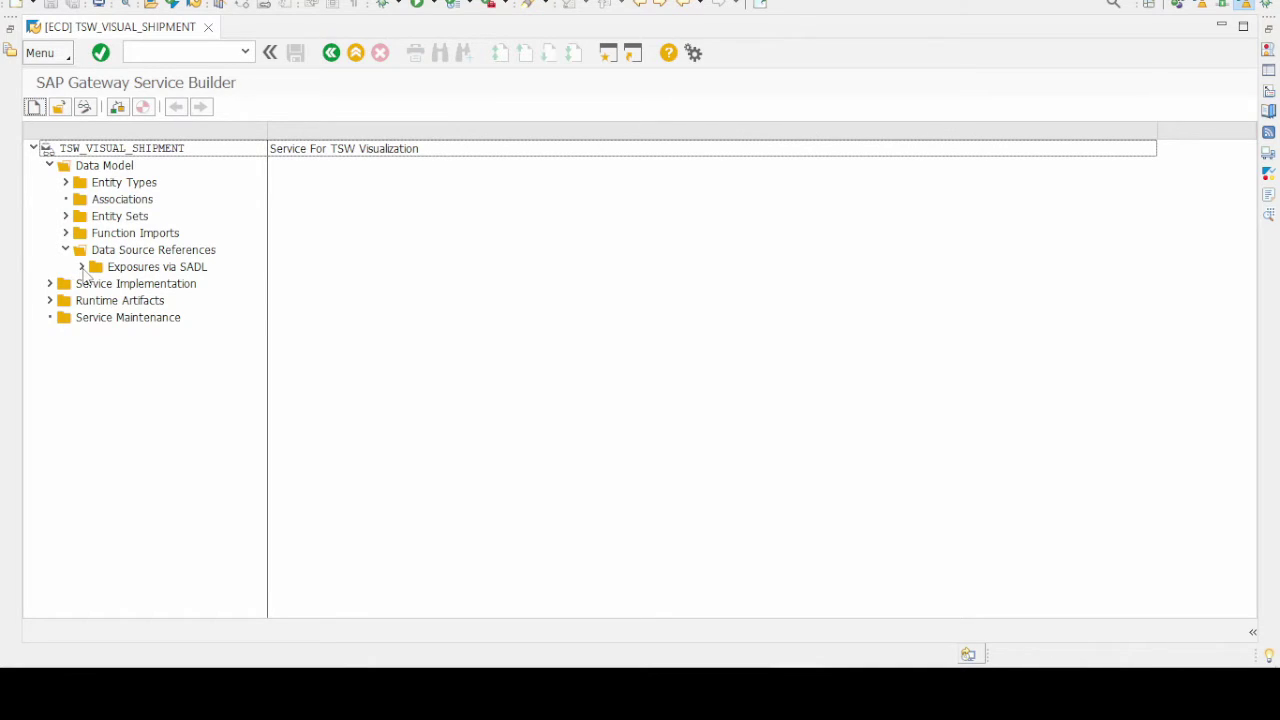
{"action": "left_click", "coordinate": [81, 268]}
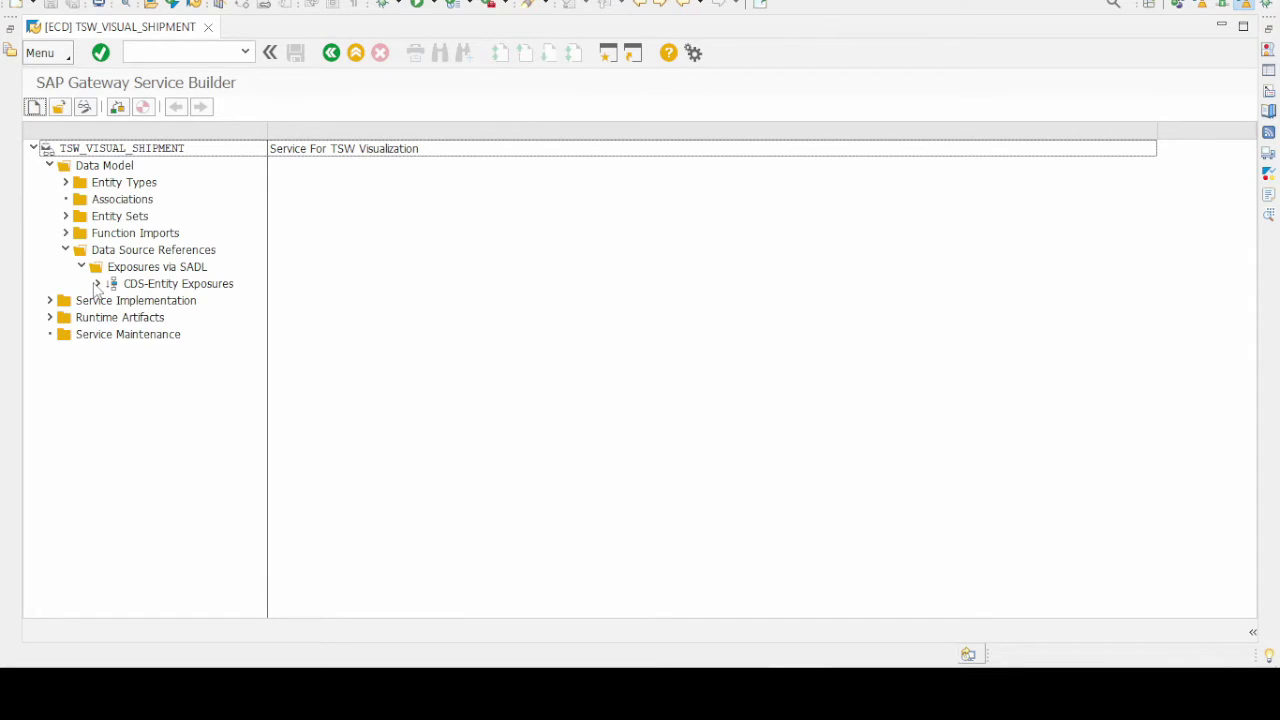
{"action": "left_click", "coordinate": [97, 284]}
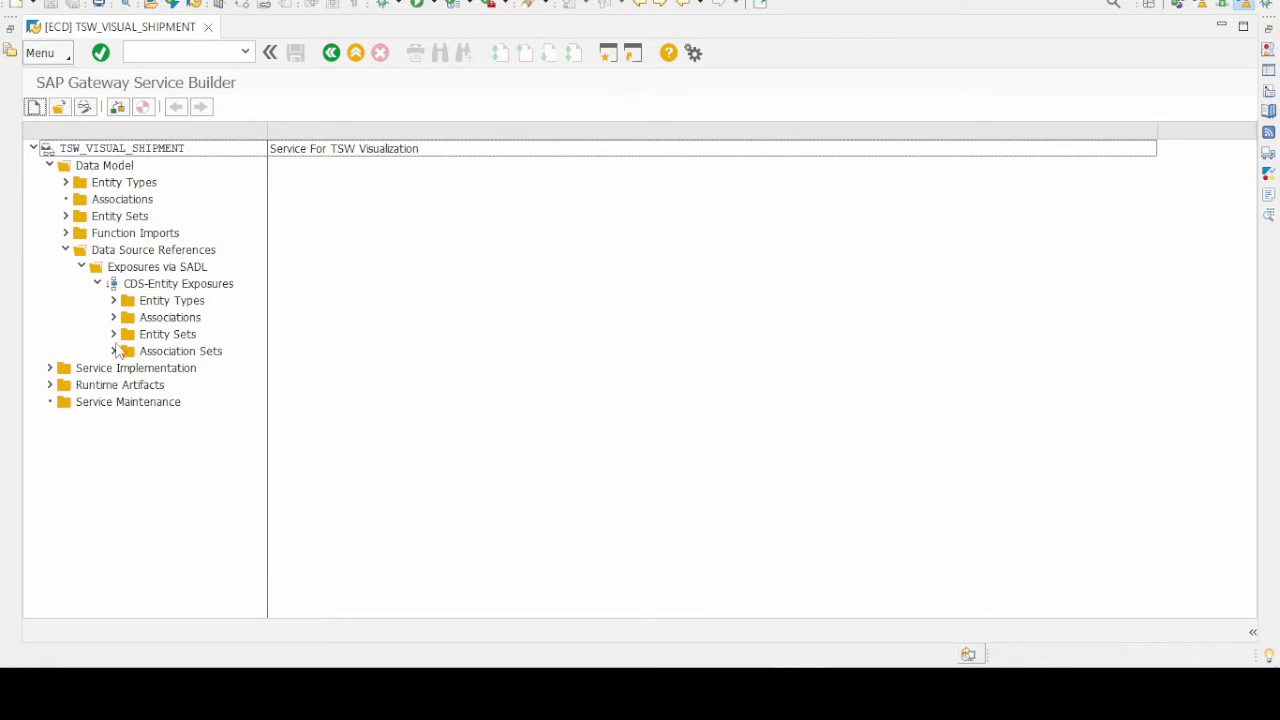
{"action": "left_click", "coordinate": [114, 301]}
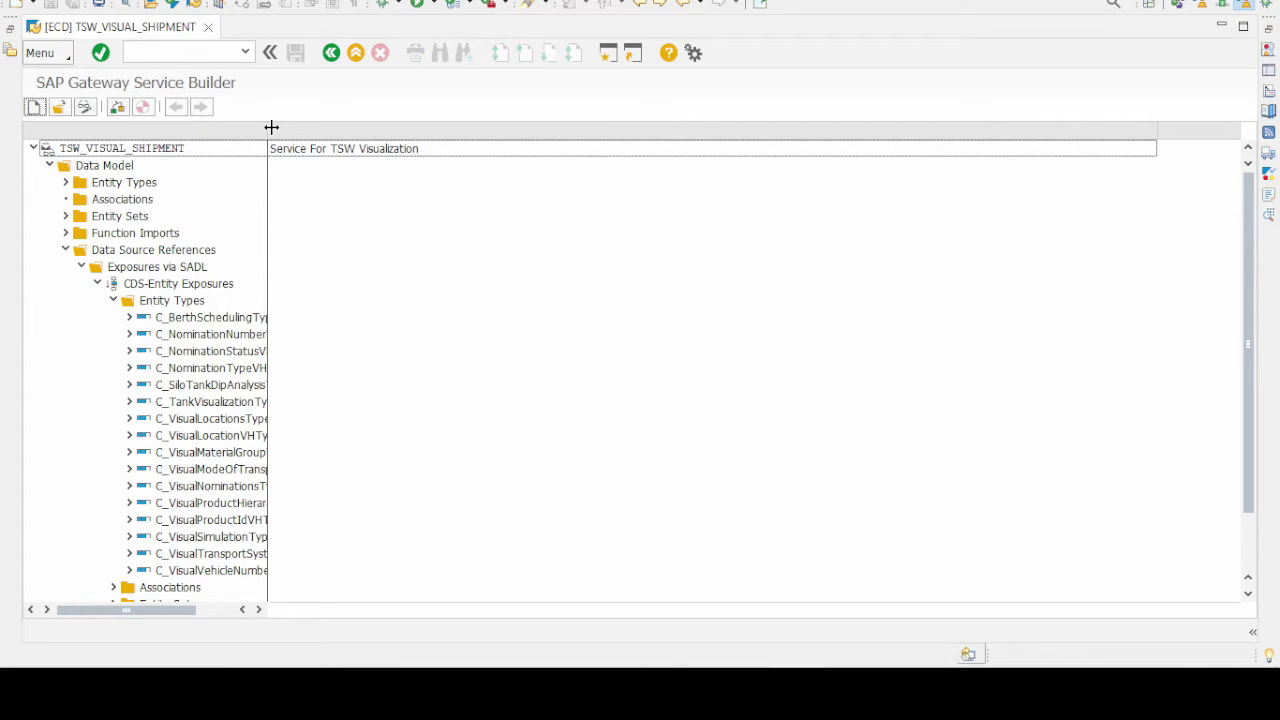
{"action": "left_click_drag", "start_coordinate": [271, 127], "coordinate": [355, 146]}
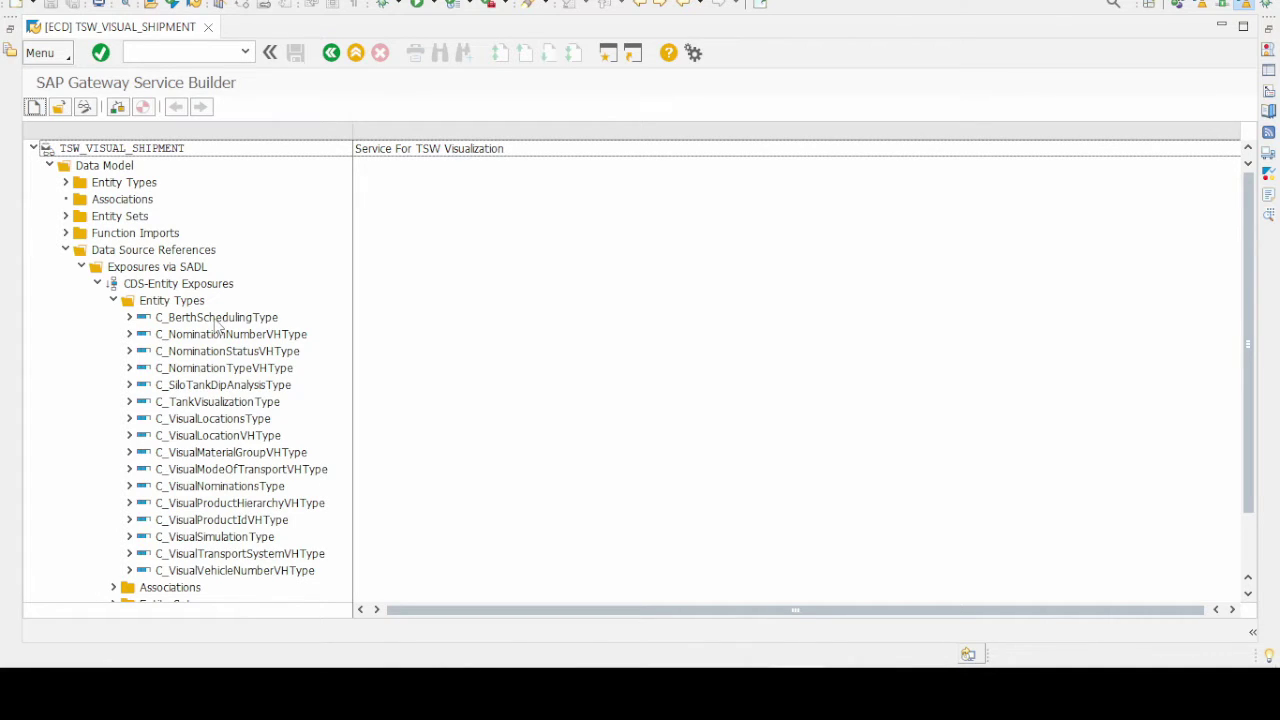
Open the data definition C_BERTHSCHEDULING, using the entity type name C_BerthSchedulingType without its Type suffix, and return to the slide
{"action": "left_click", "coordinate": [215, 320]}
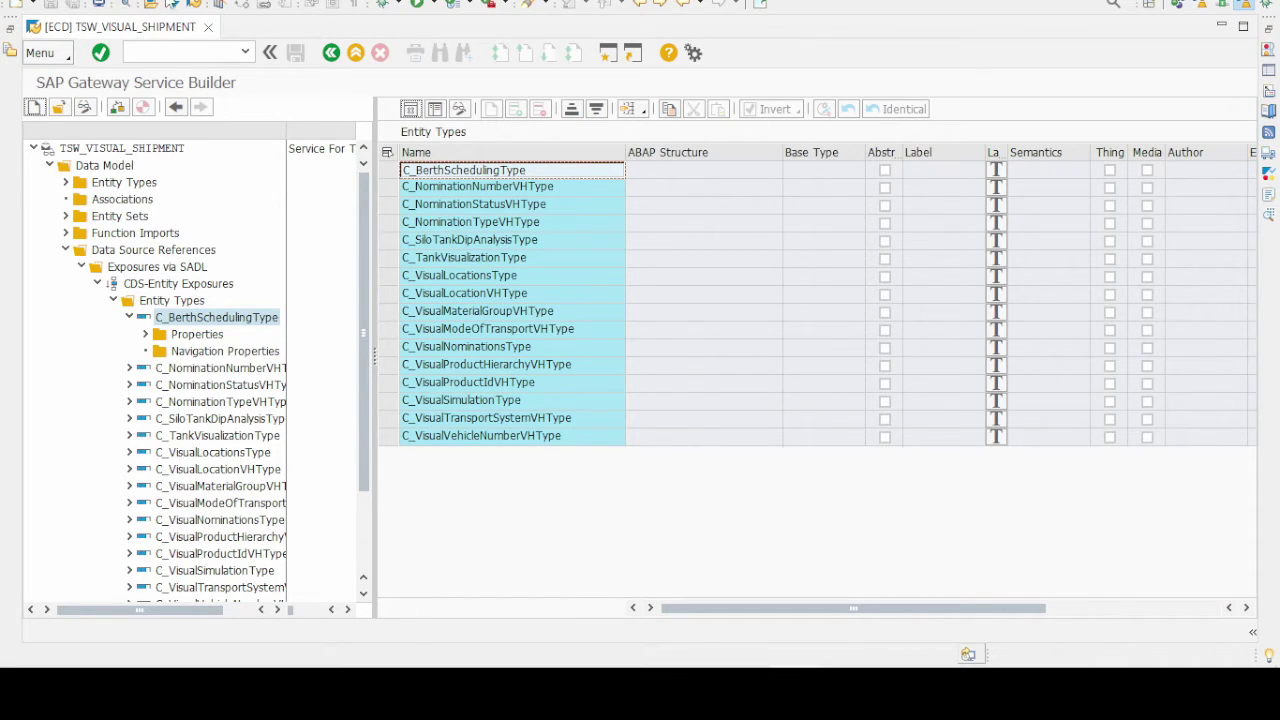
{"action": "left_click", "coordinate": [150, 5]}
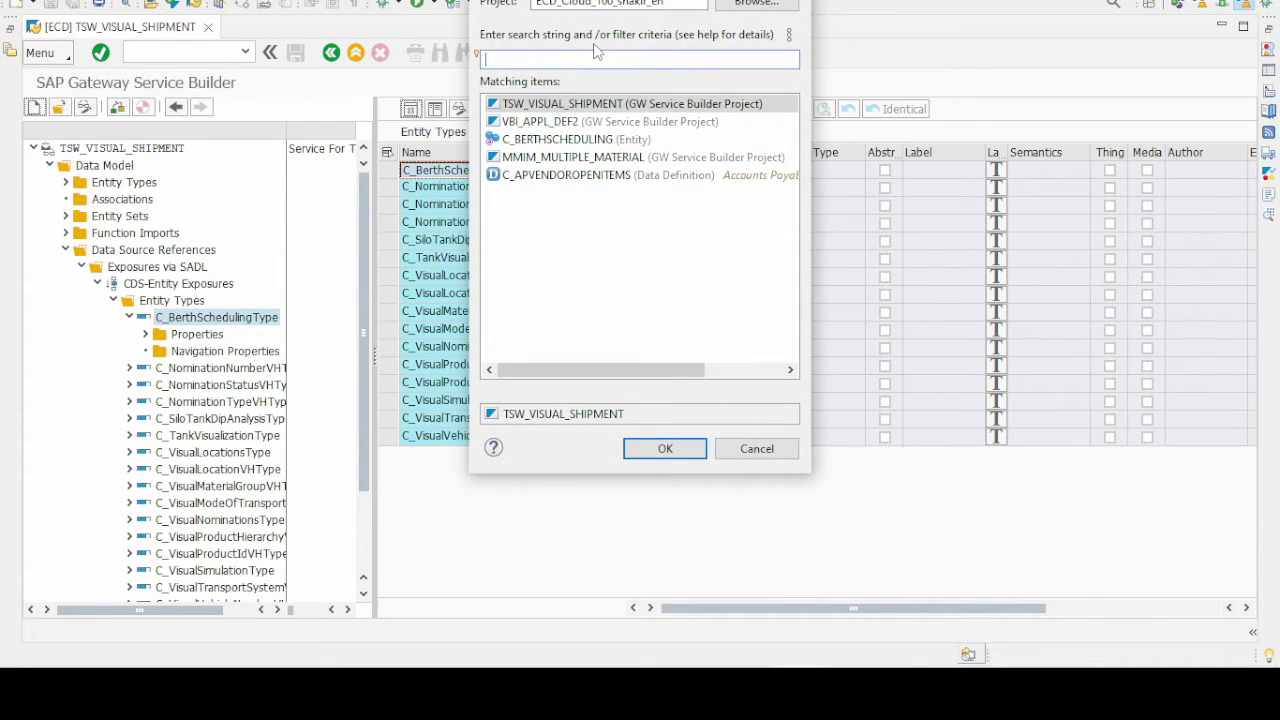
{"action": "type", "text": "C_BerthSchedulingType"}
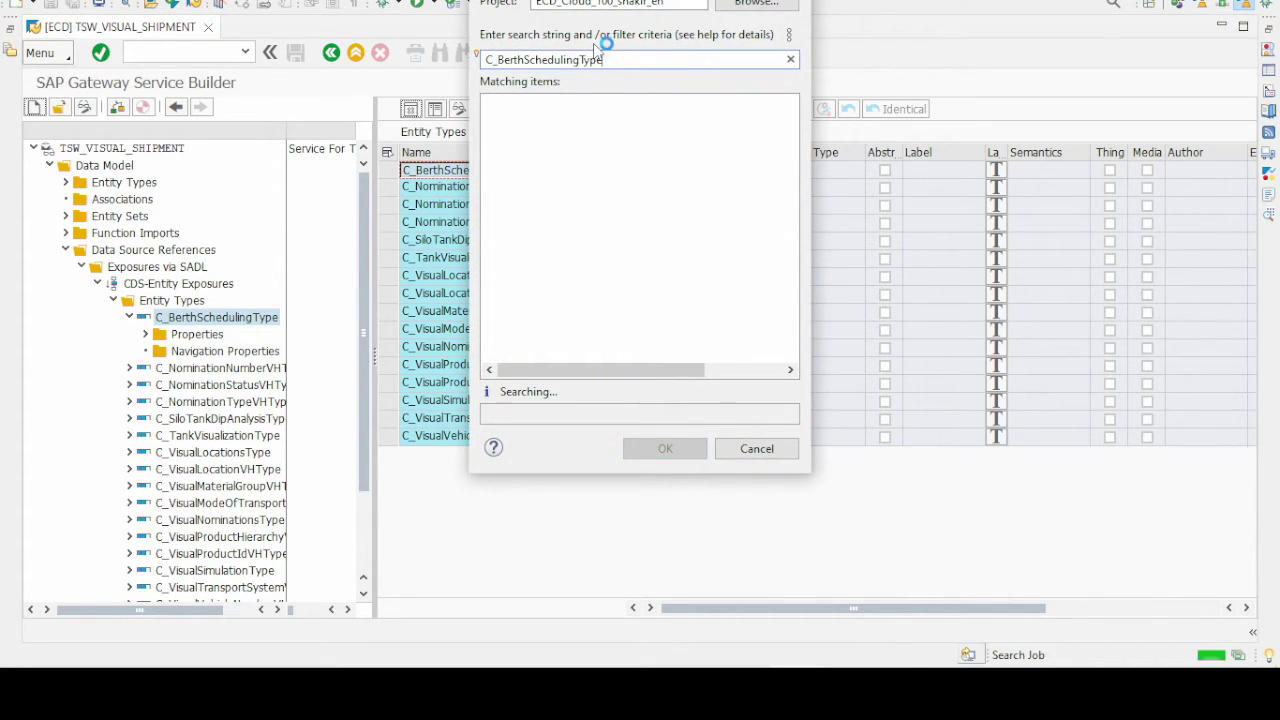
{"action": "key", "text": "BackSpace"}
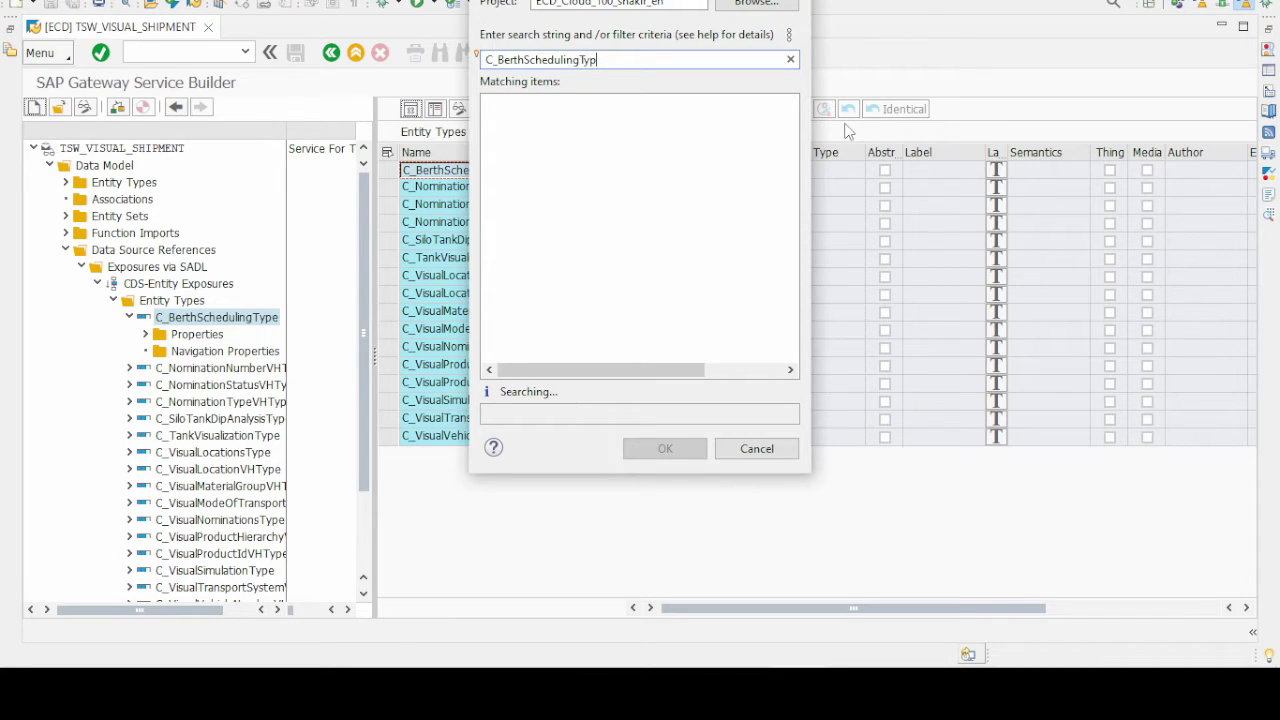
{"action": "key", "text": "BackSpace"}
{"action": "key", "text": "BackSpace"}
{"action": "key", "text": "BackSpace"}
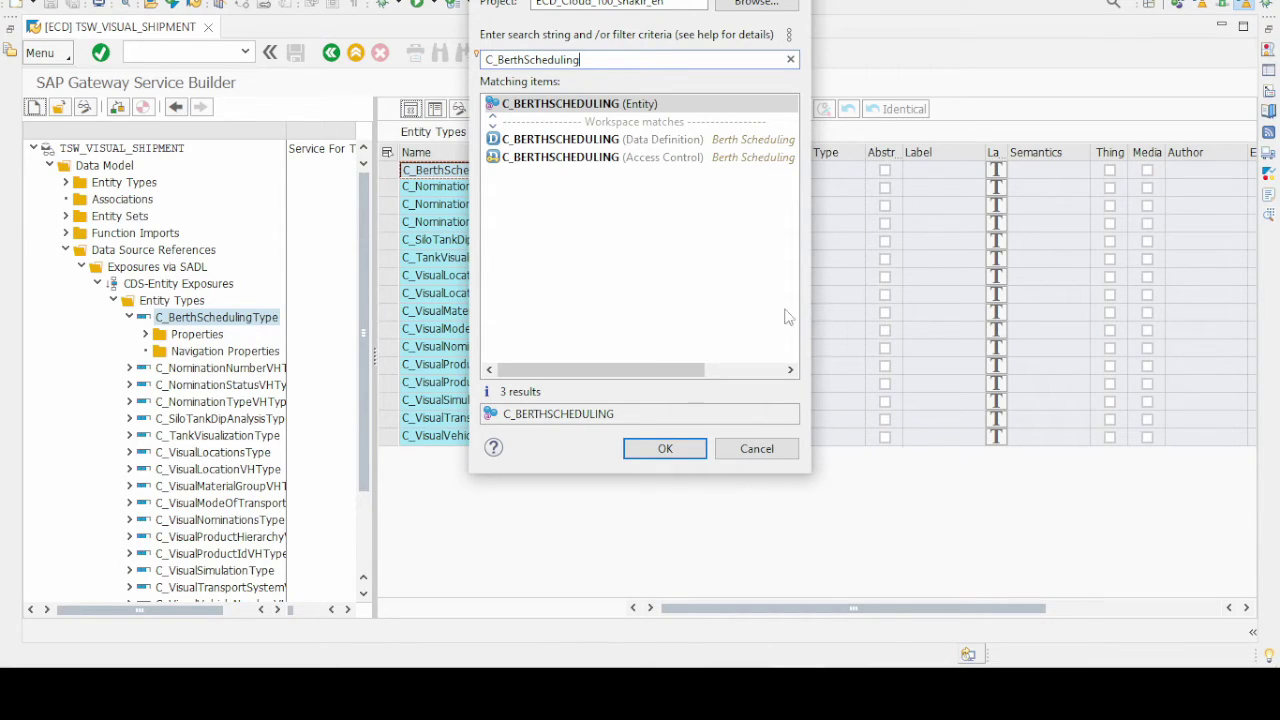
{"action": "double_click", "coordinate": [597, 140]}
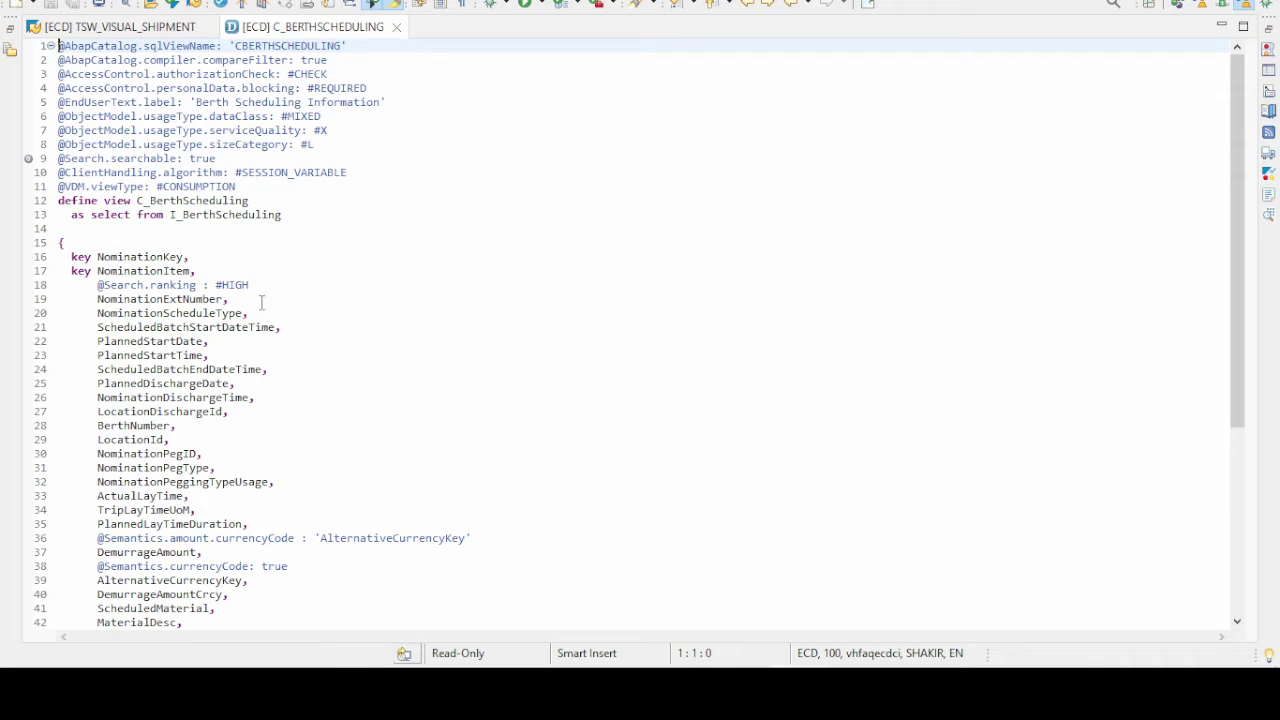
{"action": "key", "text": "alt+Tab"}
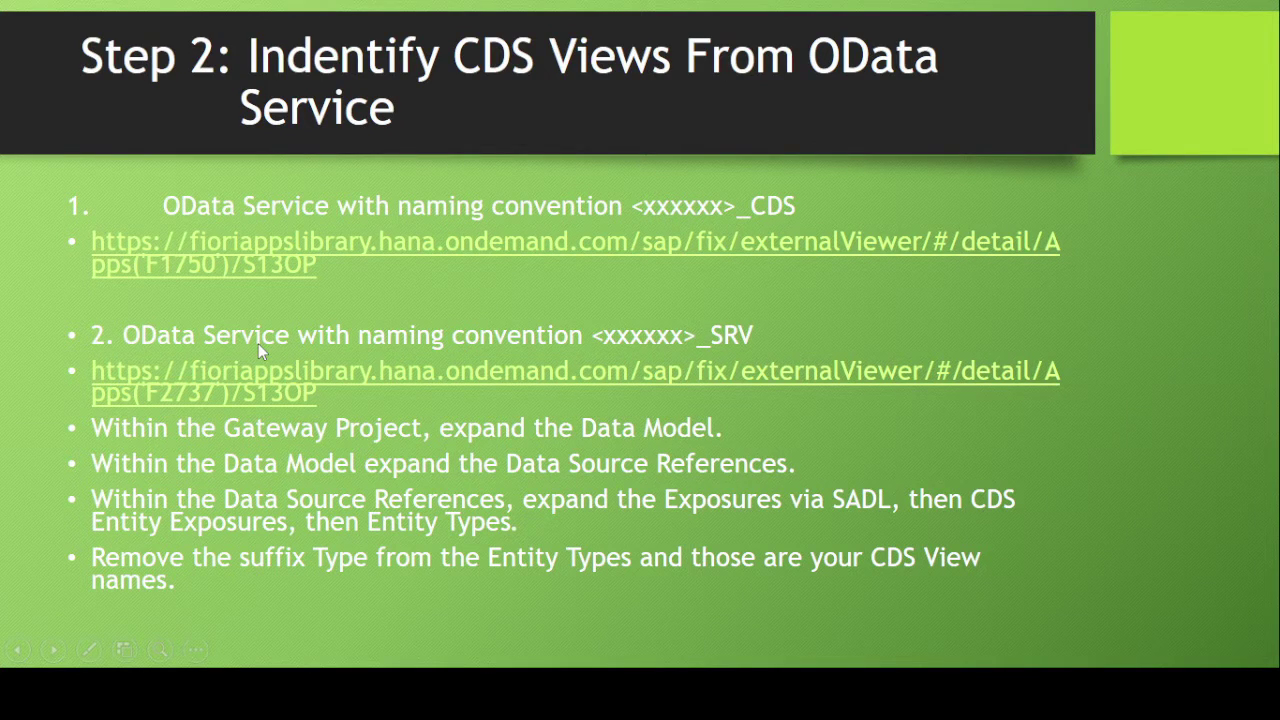